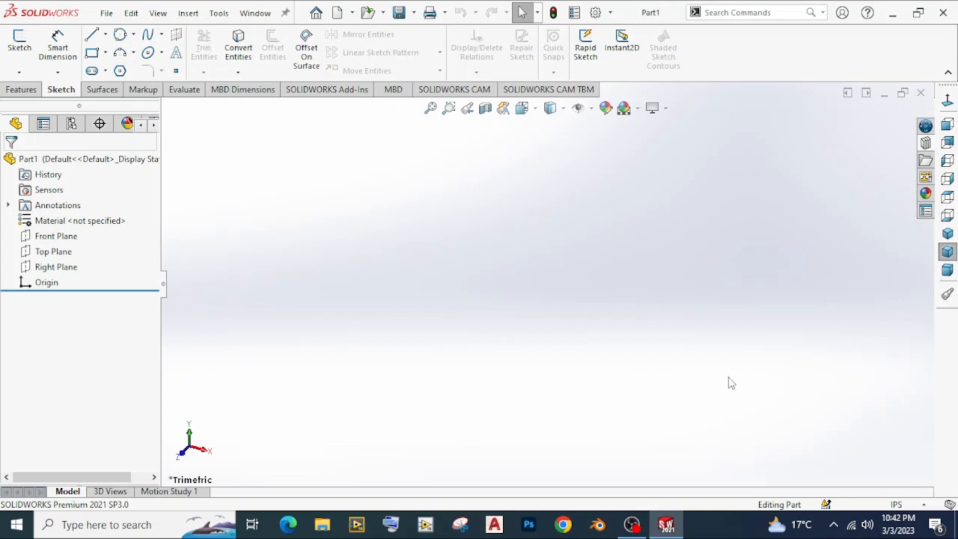
Set the document units to MMGS (millimeter, gram, second) and start a sketch on the Front Plane.
left_click(884, 505)
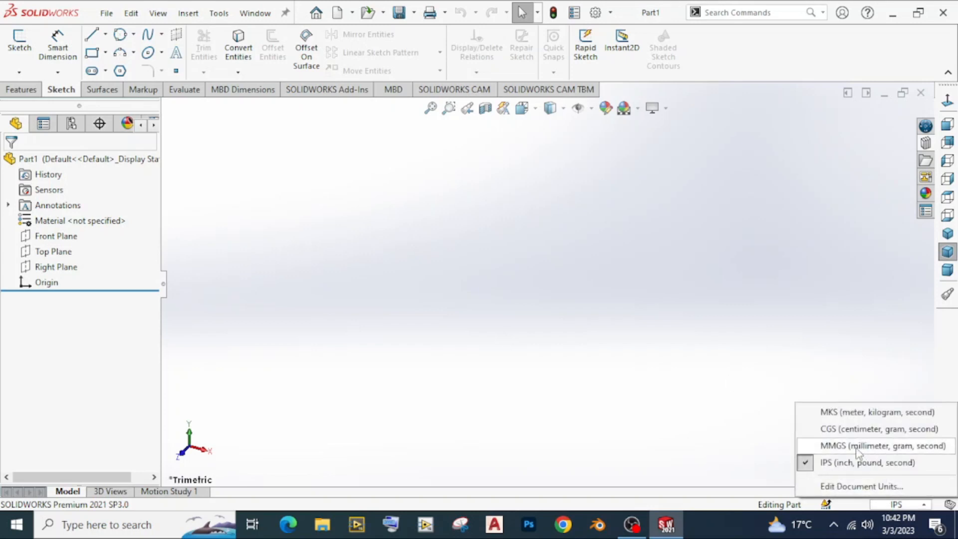
left_click(857, 447)
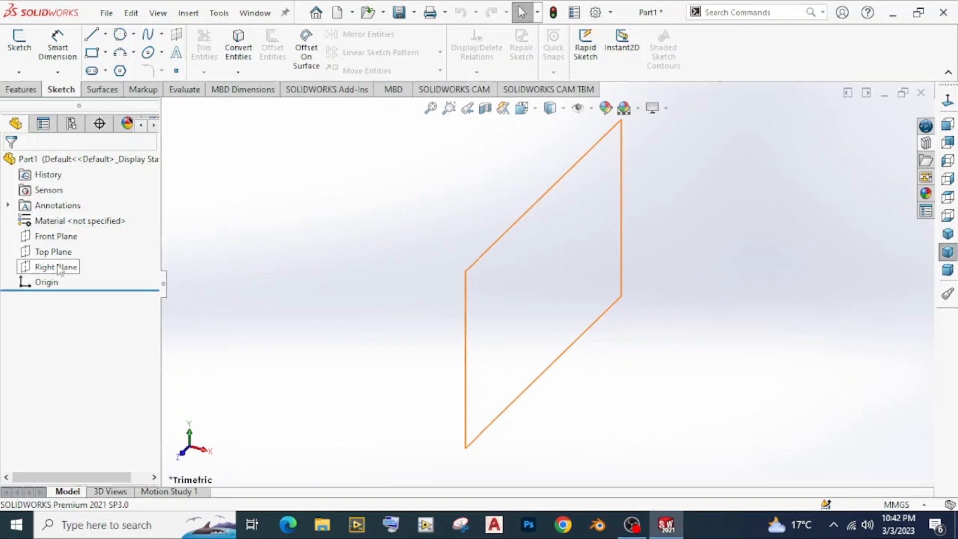
left_click(58, 235)
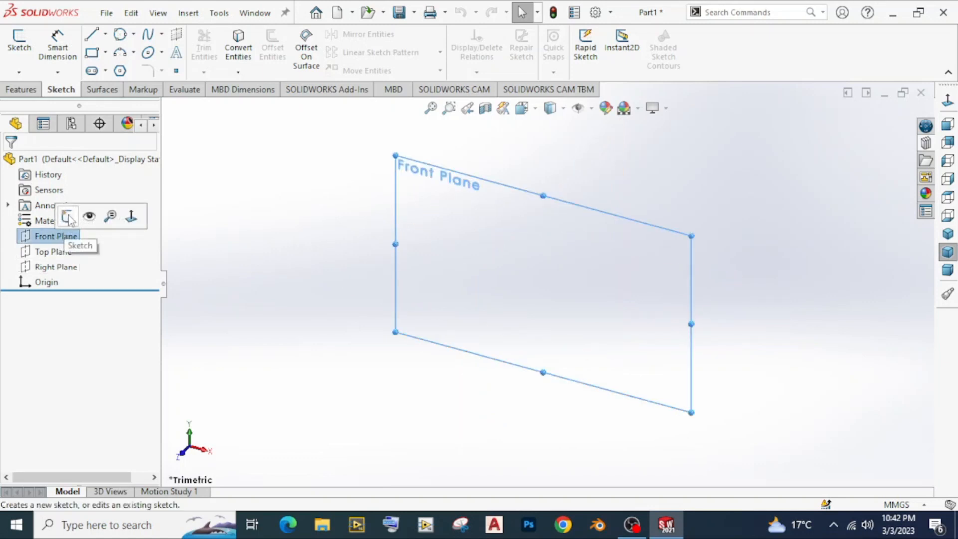
left_click(69, 218)
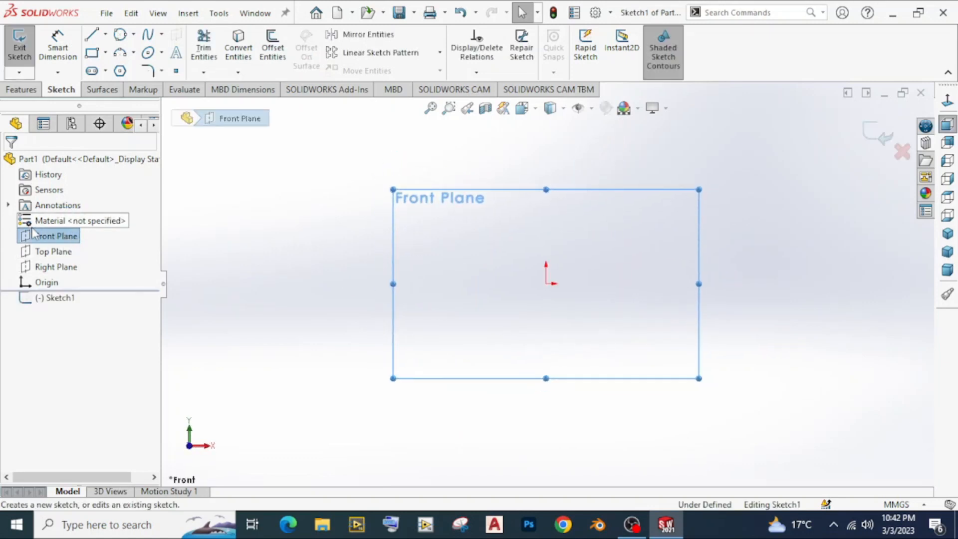
Sketch a corner rectangle about 149 mm wide and 70 mm high, with its lower-left corner on the origin.
left_click(107, 54)
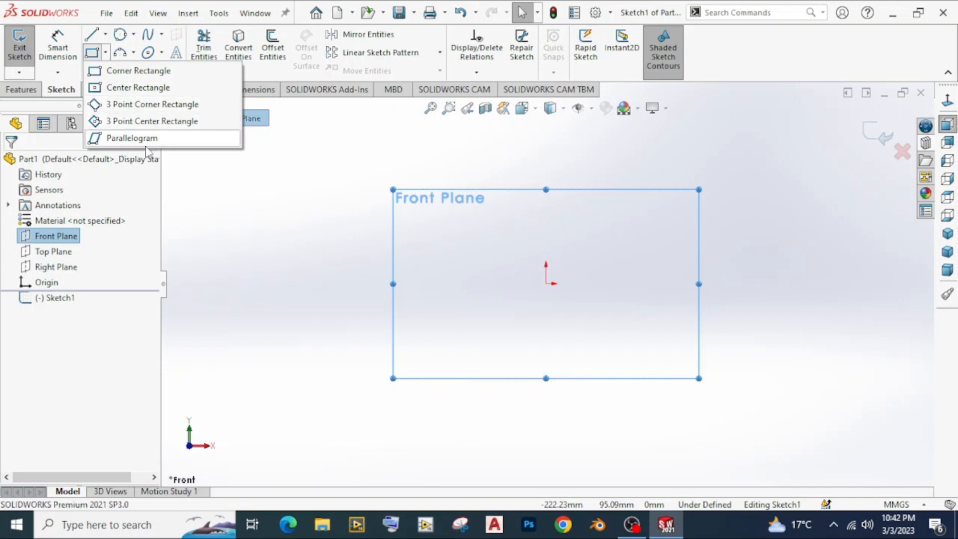
left_click(137, 73)
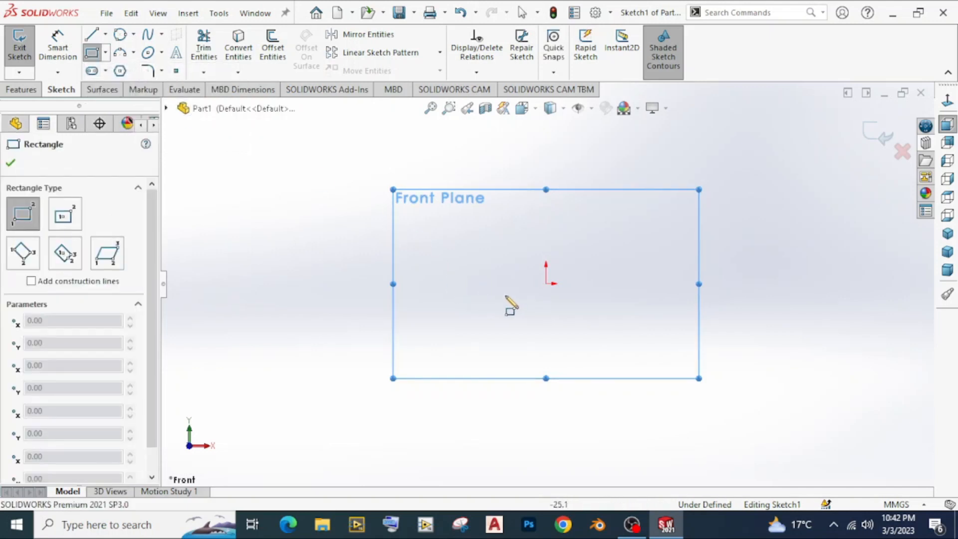
left_click(546, 283)
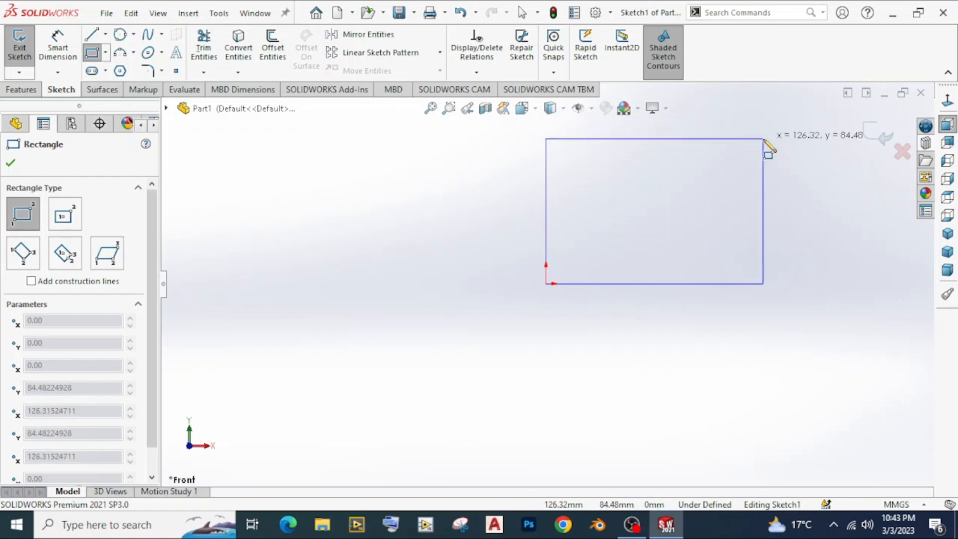
left_click(803, 165)
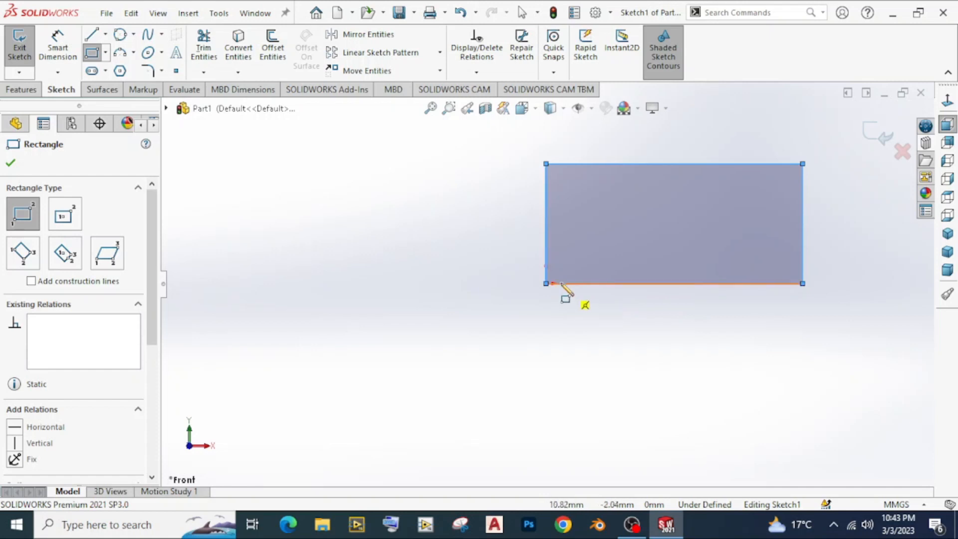
right_click(472, 235)
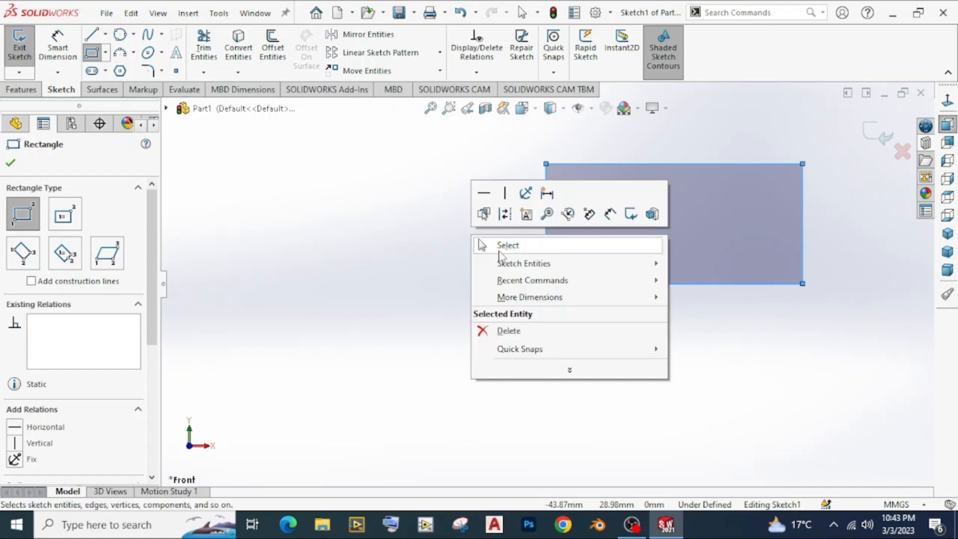
left_click(499, 250)
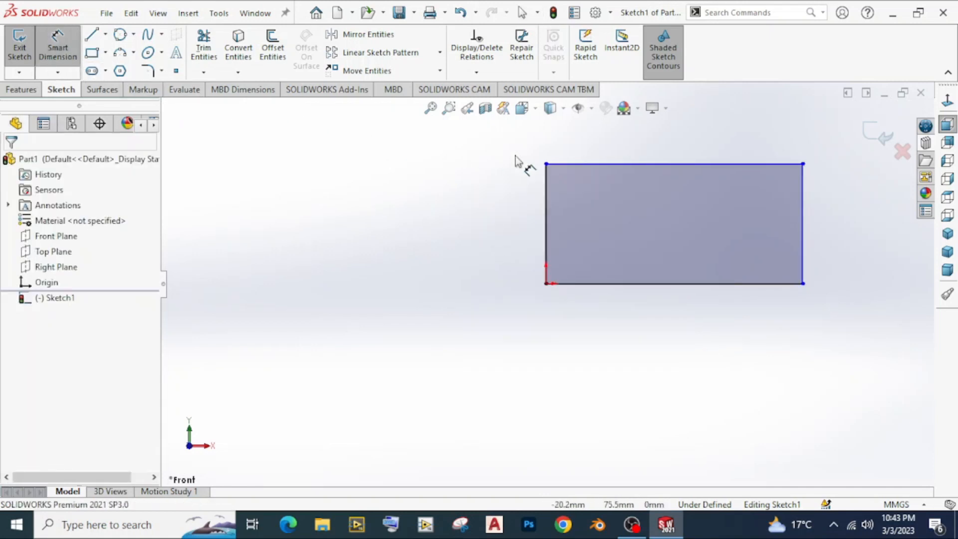
Dimension the rectangle at the origin to 150 mm wide and 70 mm high.
left_click(641, 284)
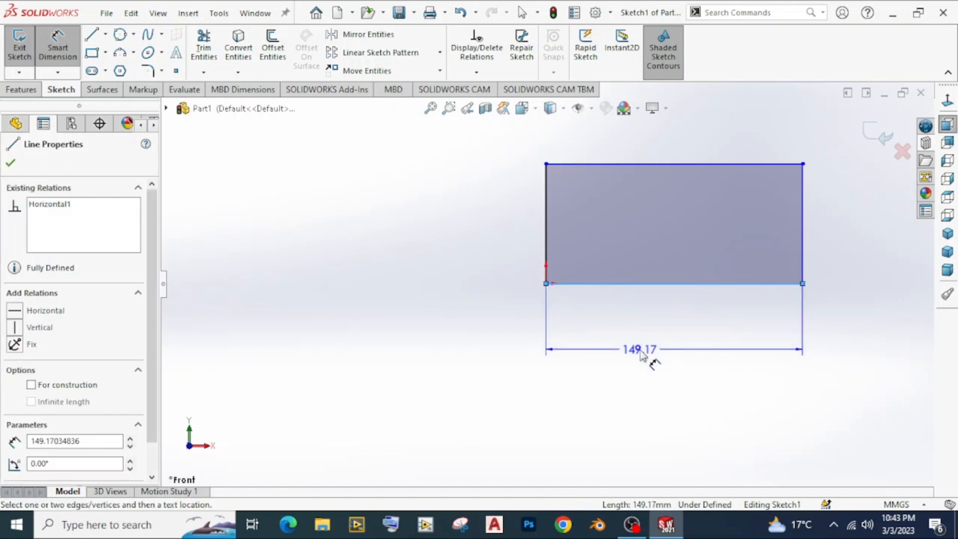
left_click(655, 364)
type("150")
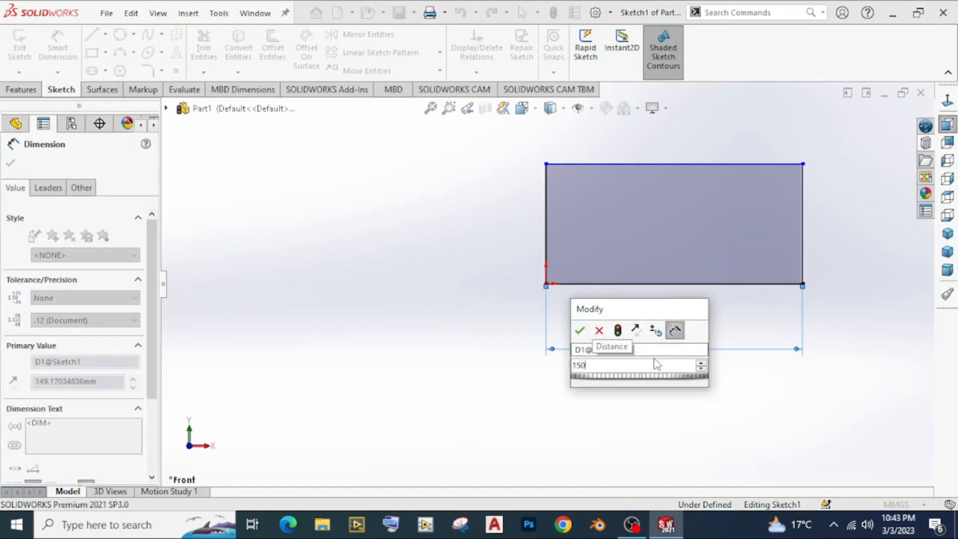
key("Return")
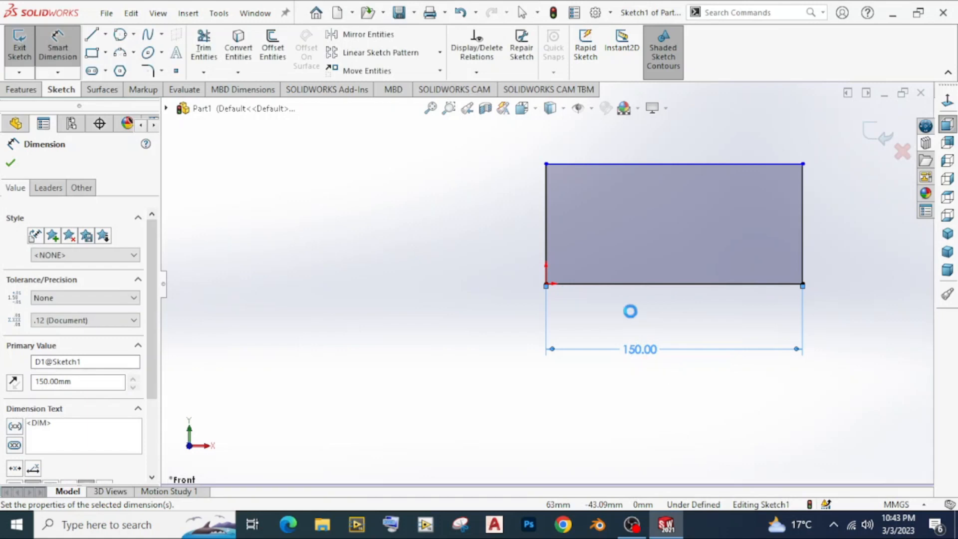
left_click(547, 260)
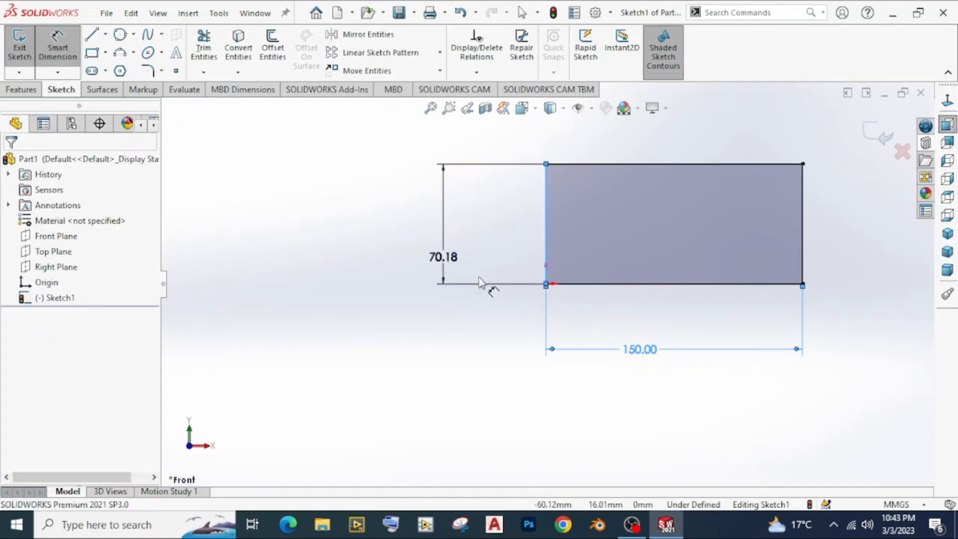
left_click(488, 285)
type("70")
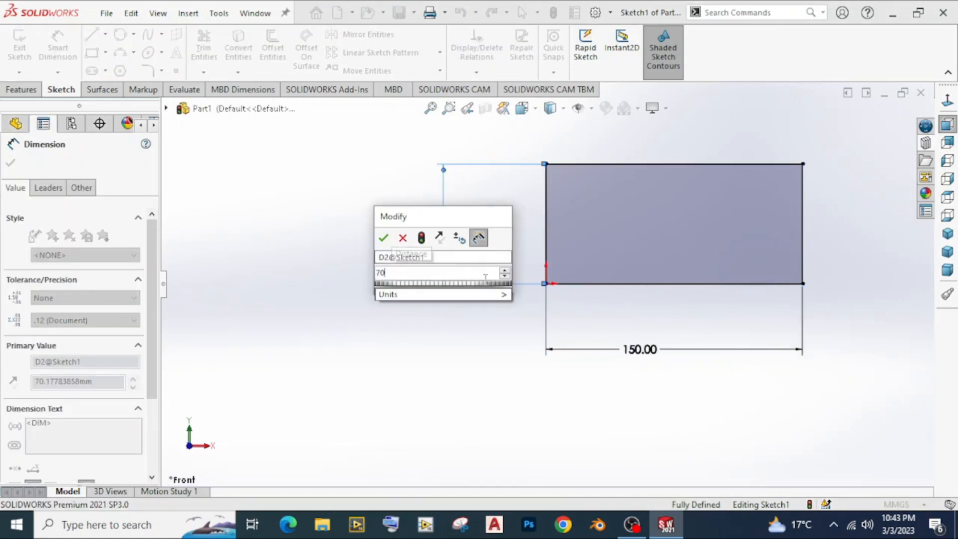
key("Return")
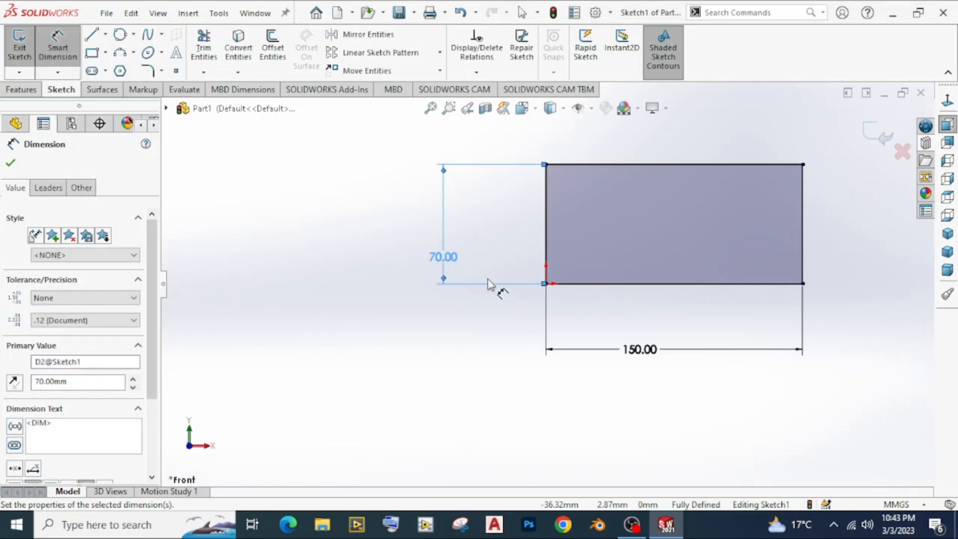
Sketch a center rectangle about 176 mm high in the empty area to the left of the first rectangle.
left_click(107, 53)
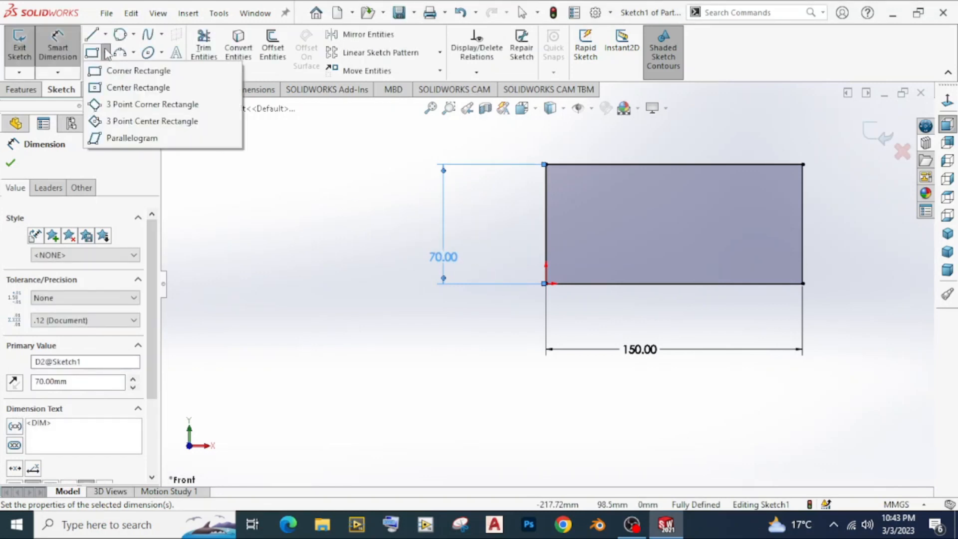
left_click(143, 88)
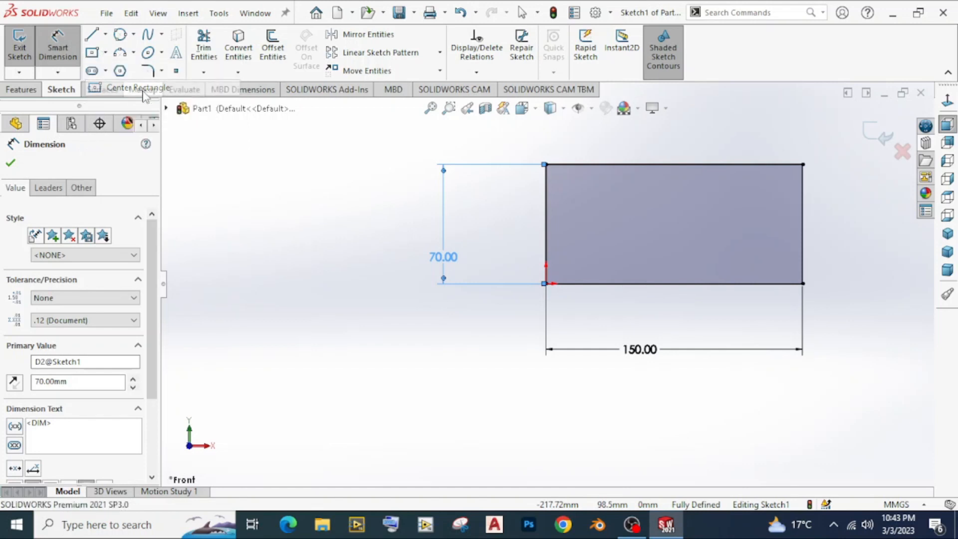
left_click(317, 255)
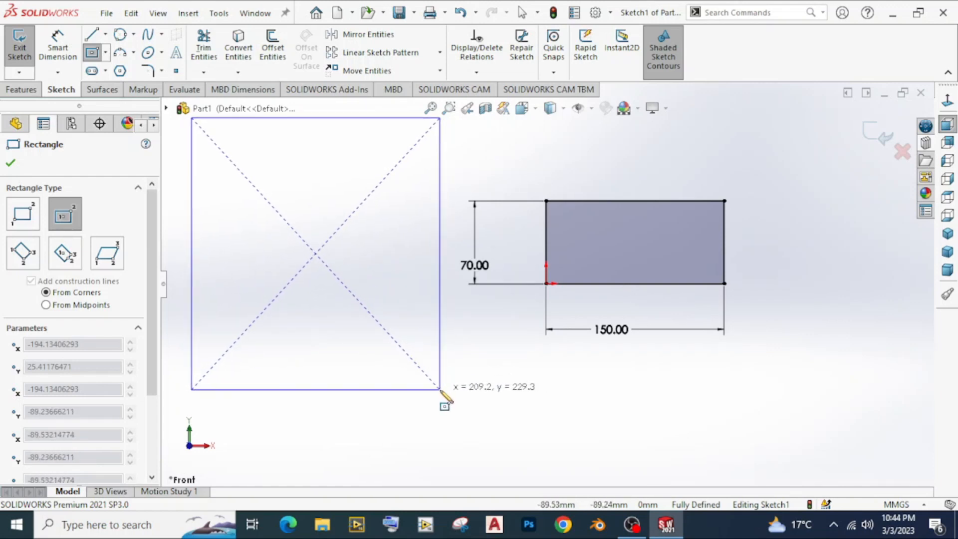
left_click(429, 358)
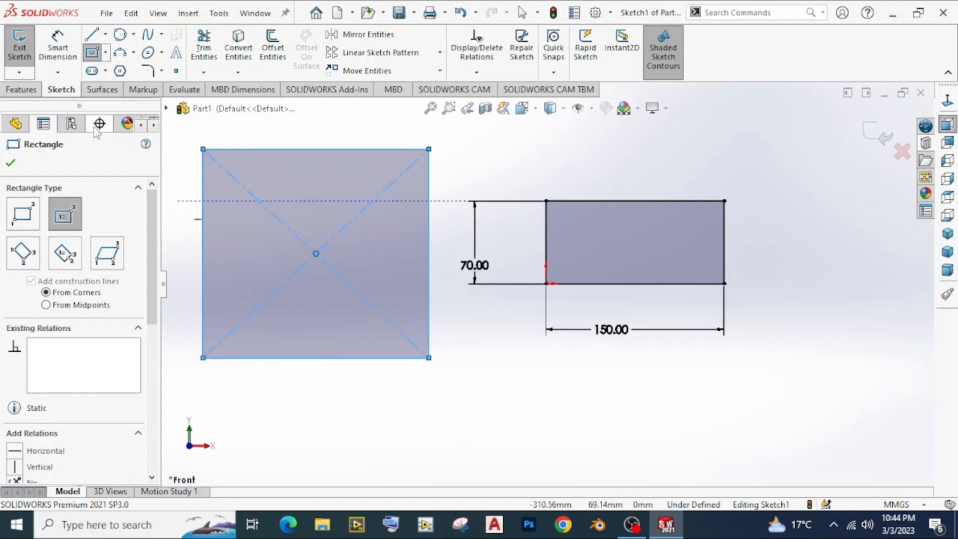
Dimension the center rectangle to 150 mm wide and 176 mm high.
scroll(239, 285, "up", 2)
left_click(57, 45)
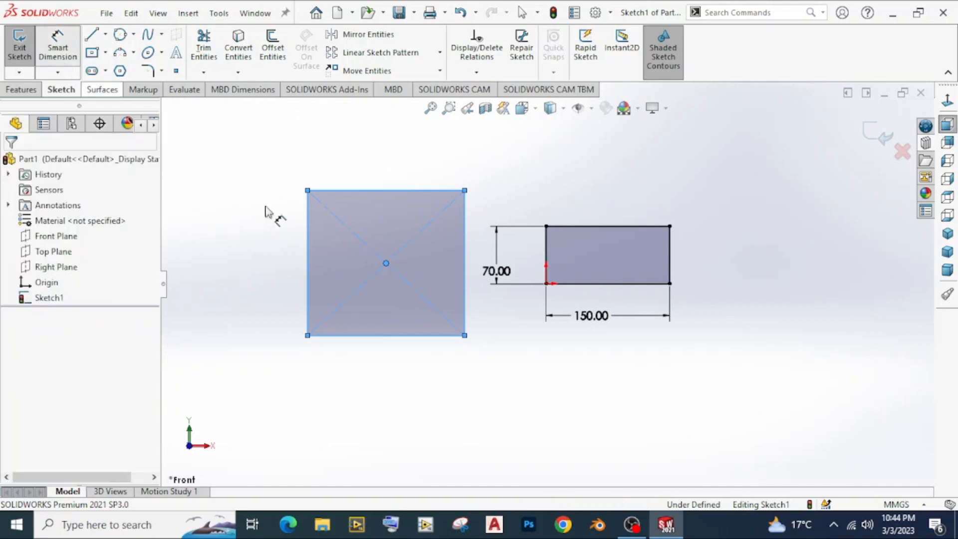
left_click(373, 195)
left_click(373, 146)
type("150")
key("Return")
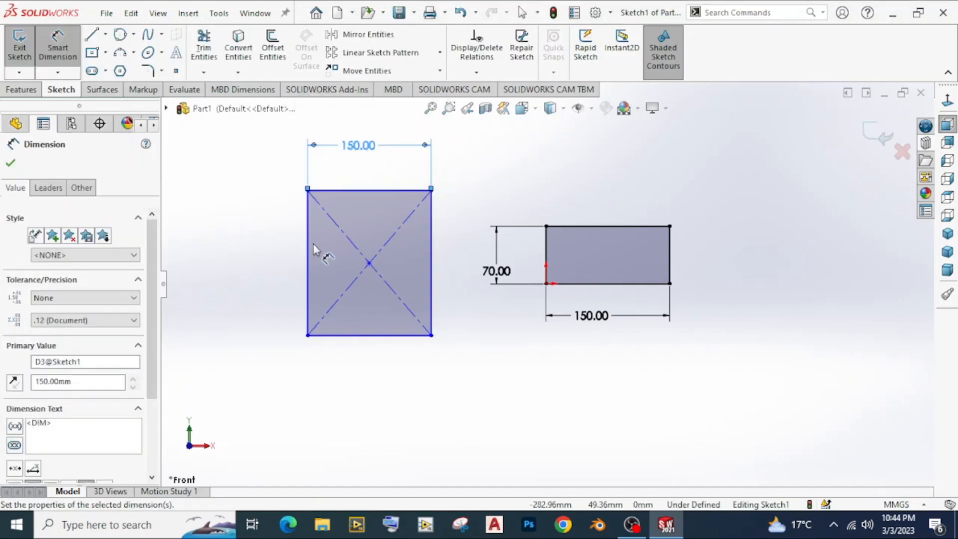
left_click(309, 255)
left_click(257, 257)
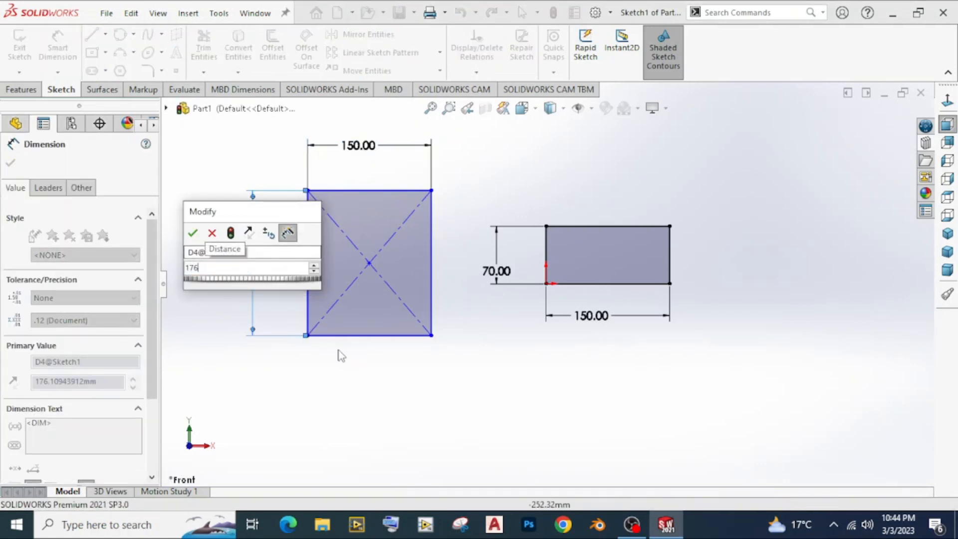
key("Return")
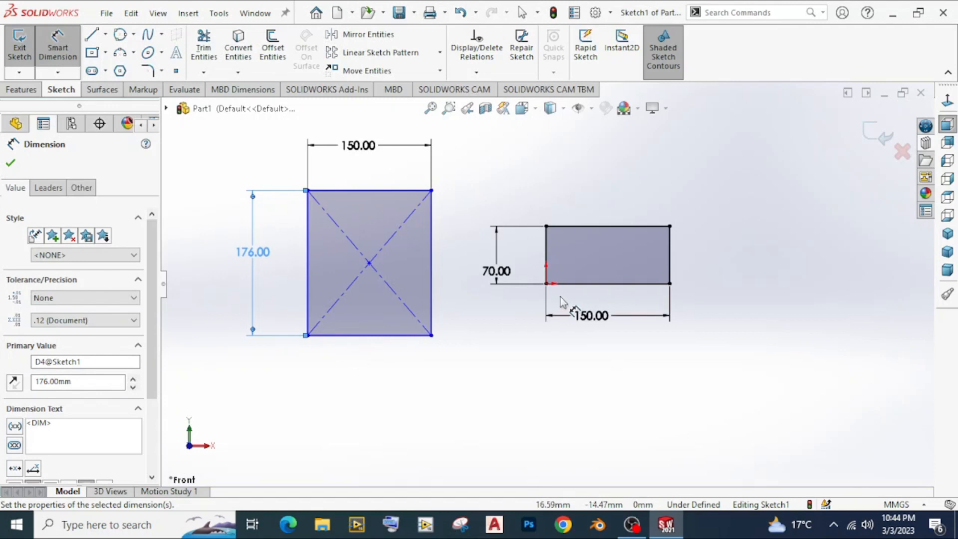
Sketch a three-point perimeter circle with a radius of about 124 mm to the right of the first rectangle.
scroll(530, 303, "up", 1)
scroll(528, 298, "up", 1)
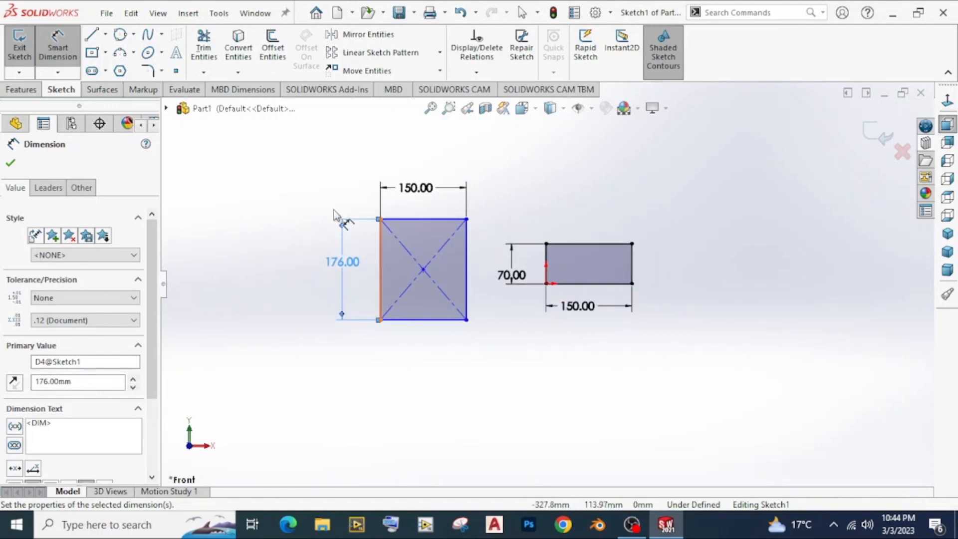
left_click(126, 37)
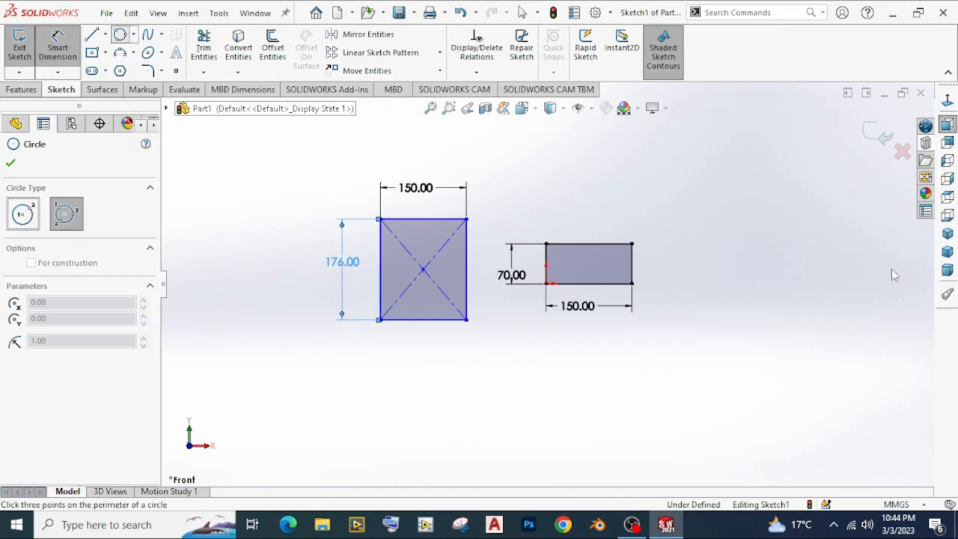
left_click(708, 198)
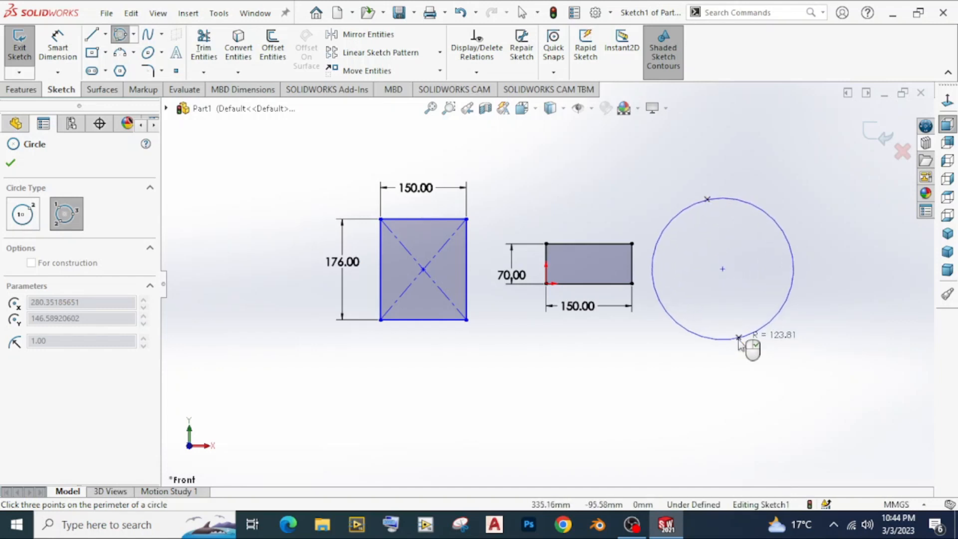
left_click(797, 264)
left_click(797, 264)
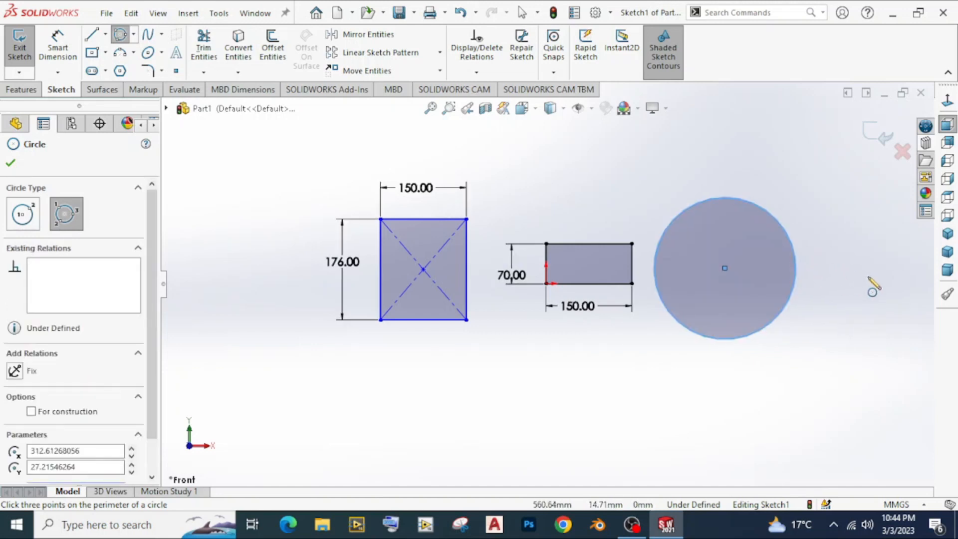
right_click(823, 289)
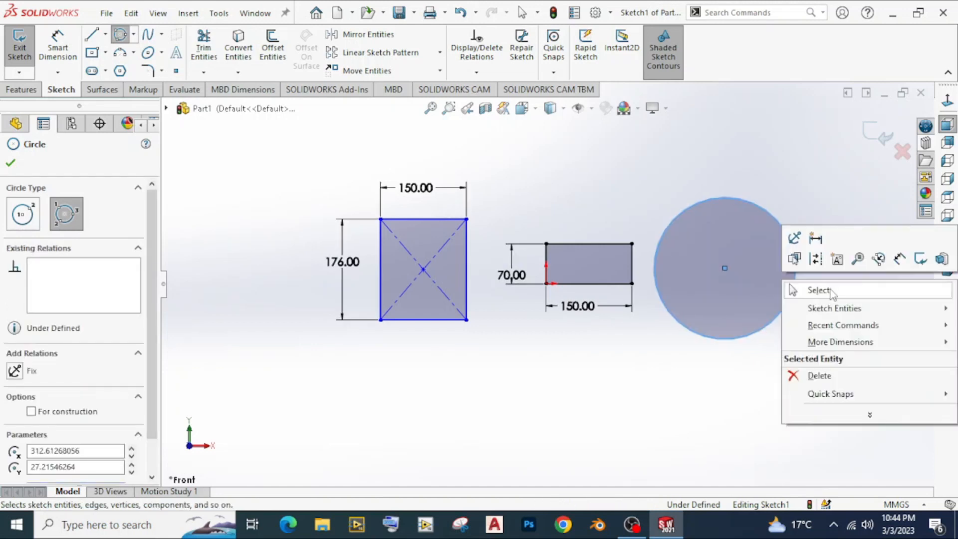
left_click(819, 289)
Sketch a center rectangle about 111 mm wide and 222 mm high from the circle's centre, with its corners on the circle.
left_click(105, 53)
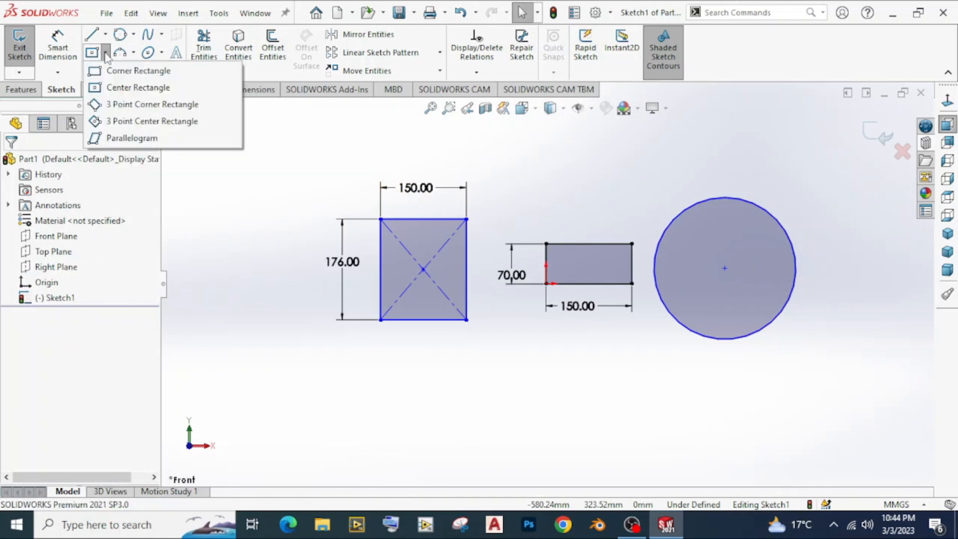
left_click(125, 88)
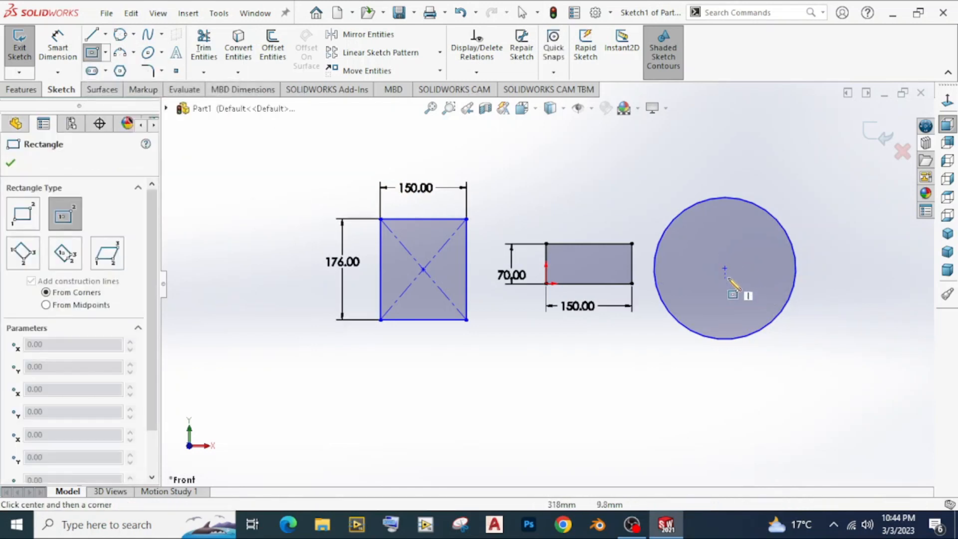
scroll(725, 268, "up", 3)
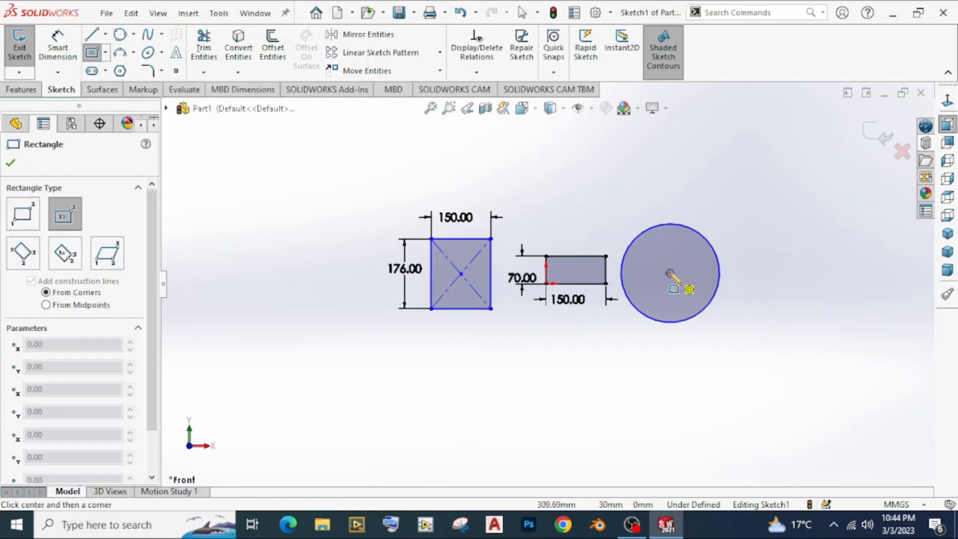
left_click(670, 273)
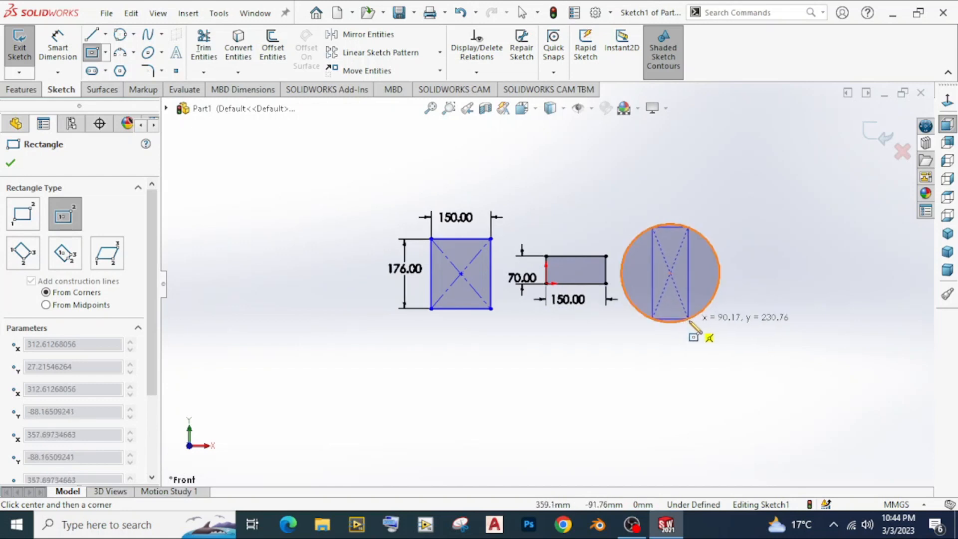
scroll(688, 322, "up", 1)
scroll(669, 320, "down", 3)
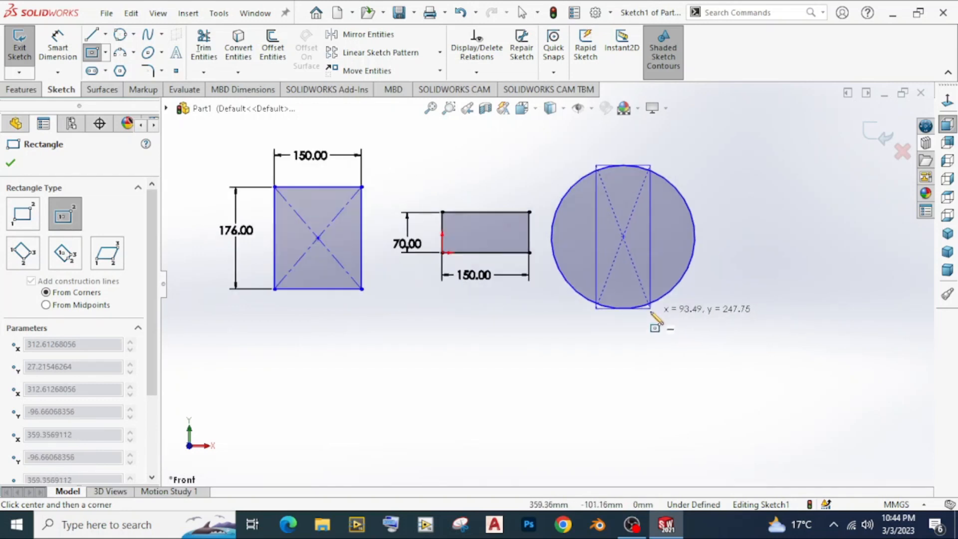
scroll(648, 310, "up", 4)
scroll(584, 308, "down", 5)
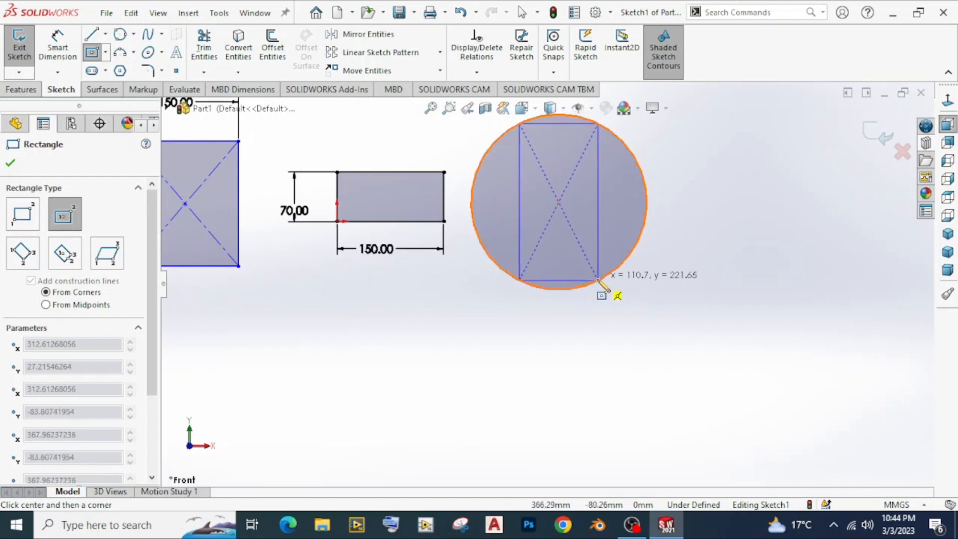
left_click(598, 281)
right_click(692, 272)
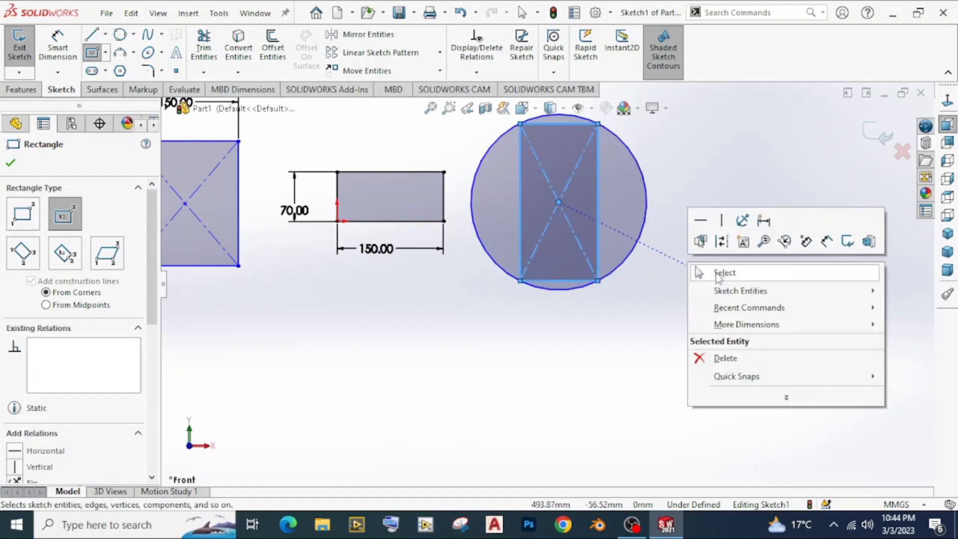
left_click(719, 273)
Sketch a horizontal 3 point corner rectangle about 460 mm wide in the empty area to the right of the circle.
scroll(584, 297, "up", 5)
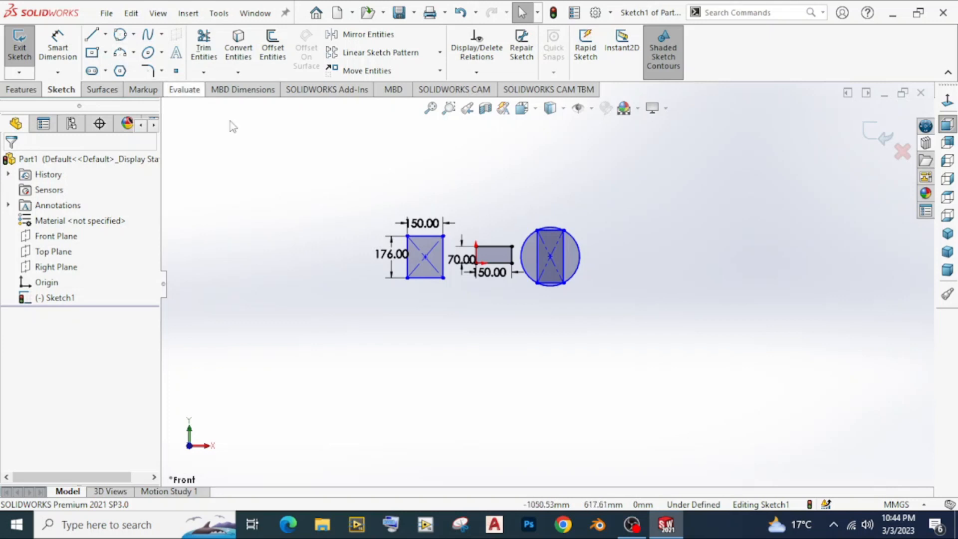
left_click(106, 52)
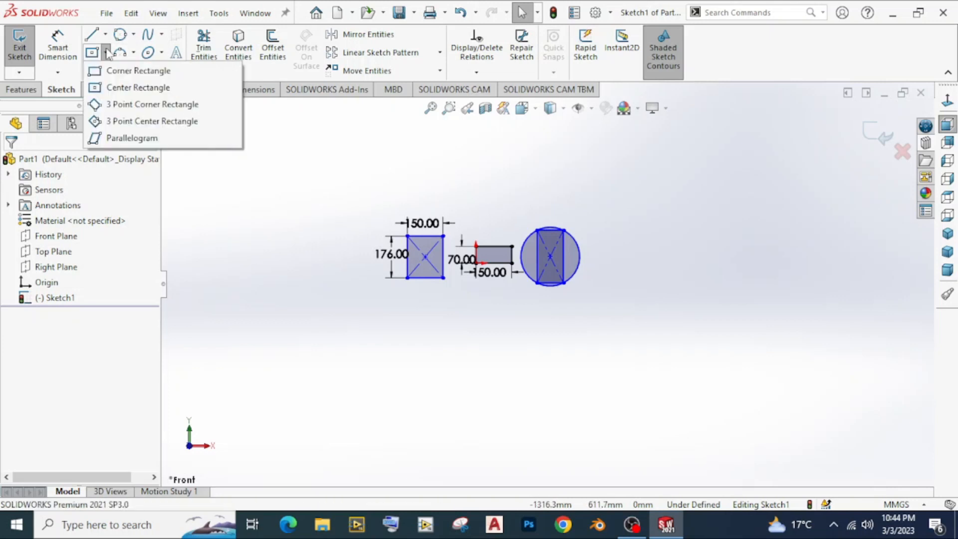
left_click(134, 105)
scroll(703, 305, "up", 3)
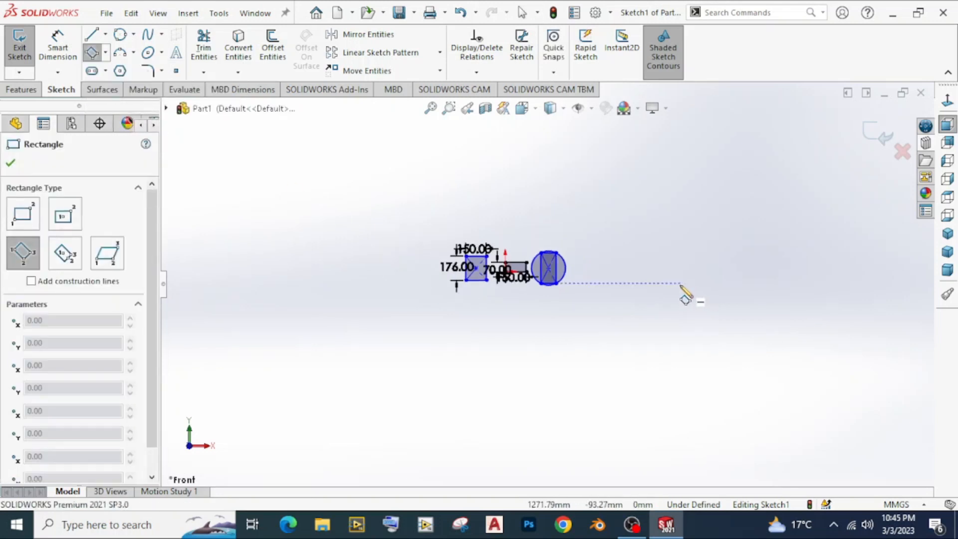
scroll(686, 295, "down", 3)
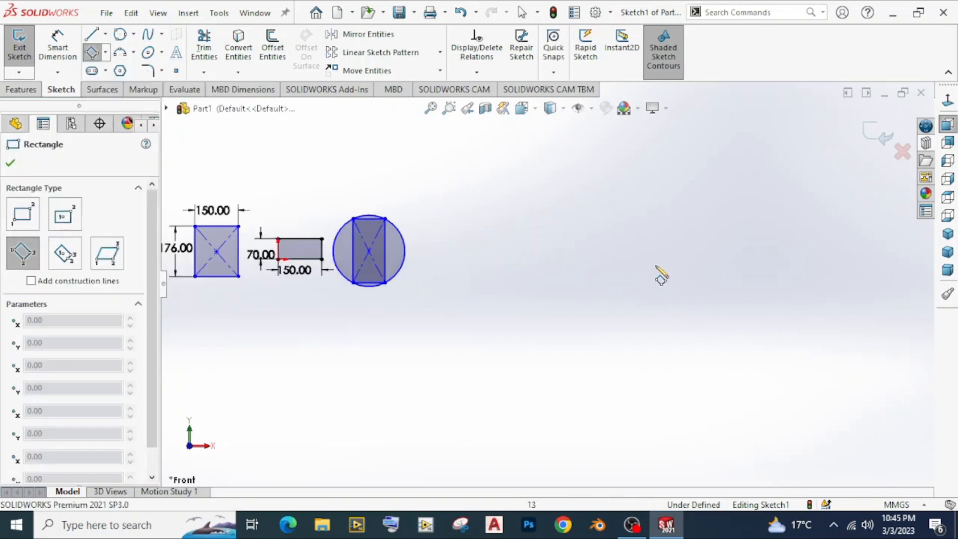
left_click(602, 277)
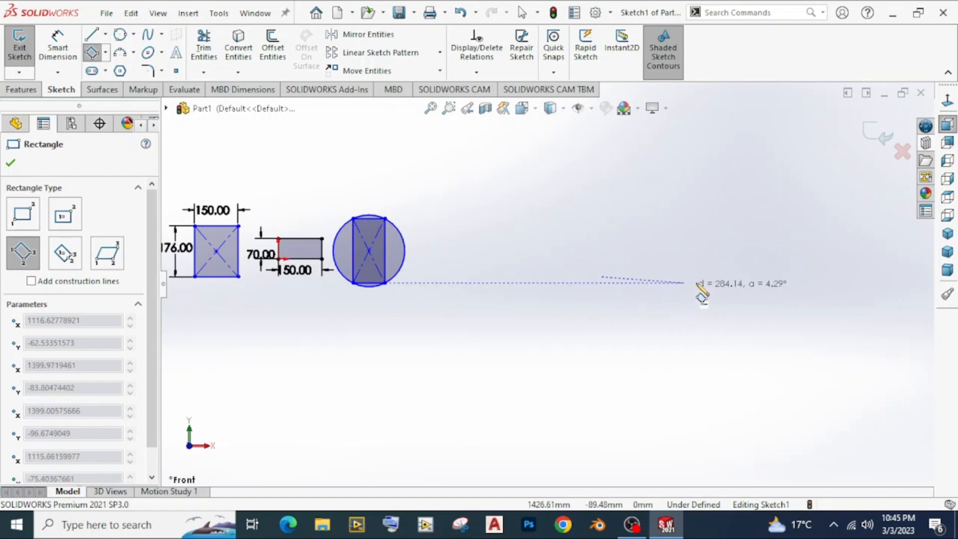
left_click(735, 277)
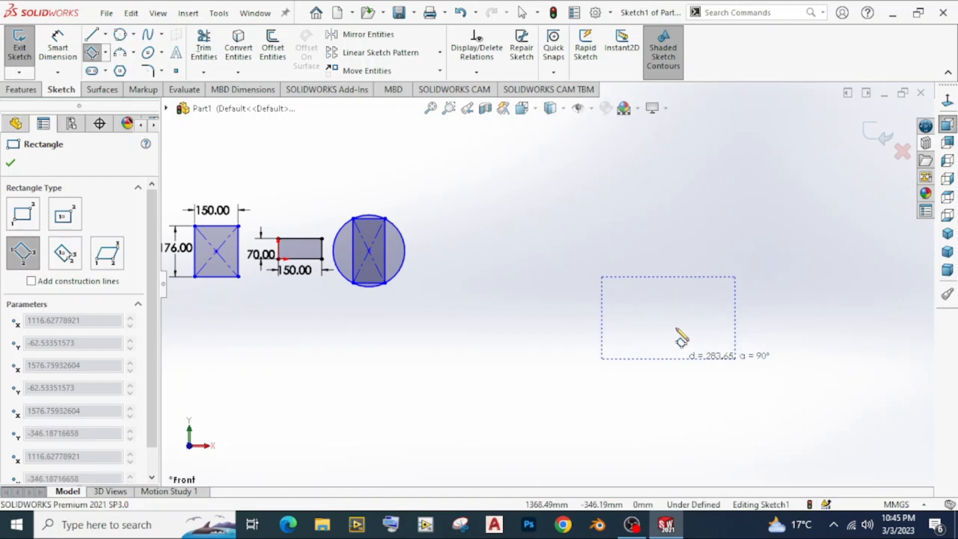
left_click(666, 190)
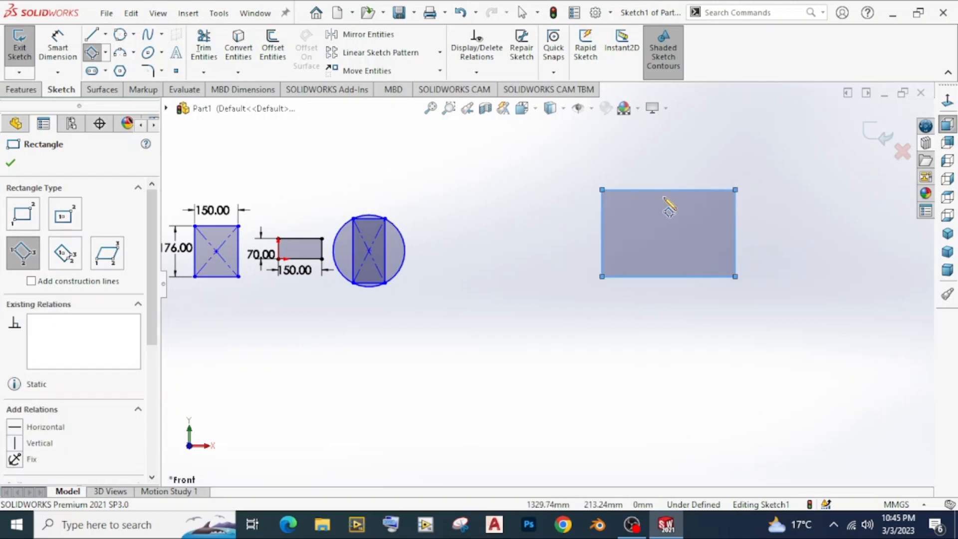
right_click(698, 176)
left_click(721, 176)
Dimension the 3 point corner rectangle to 450 mm wide and 250 mm high.
key("d")
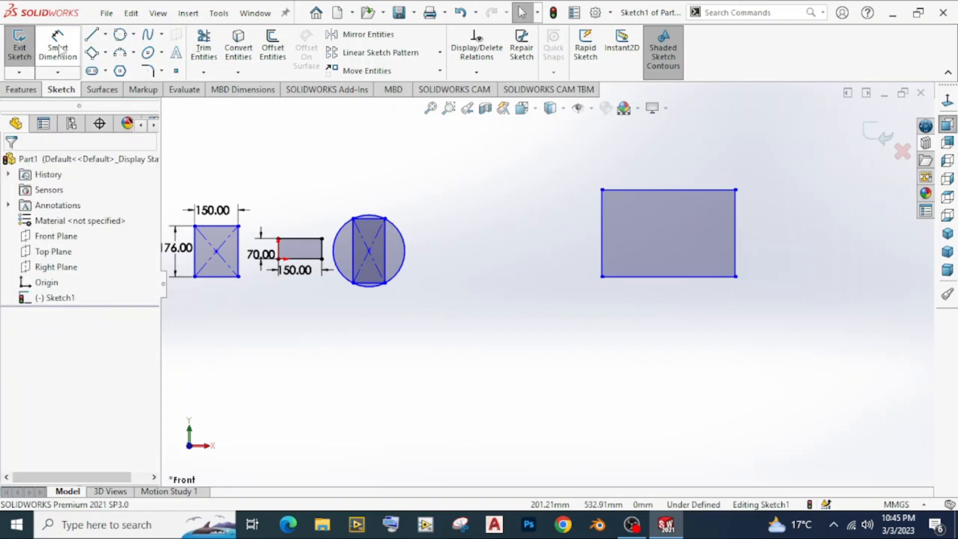
left_click(675, 194)
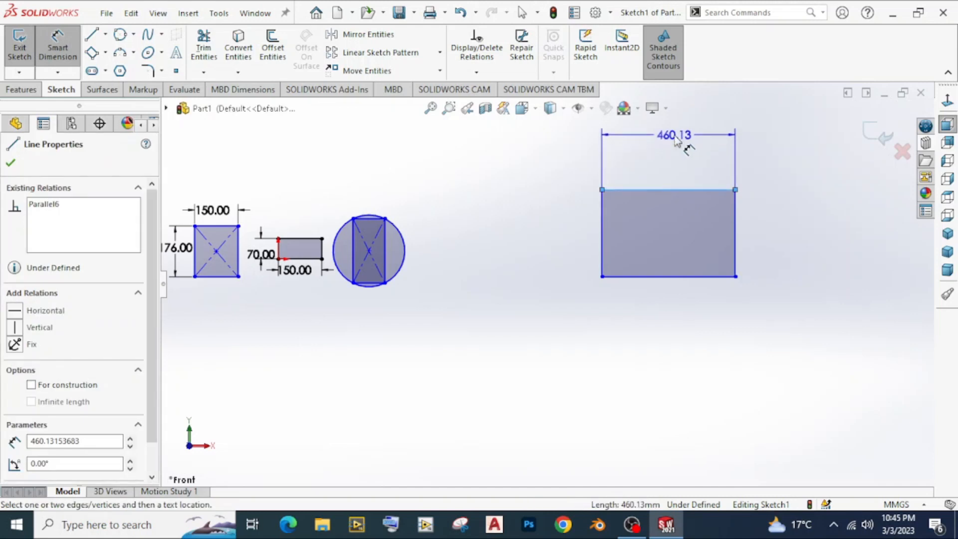
left_click(697, 176)
type("450")
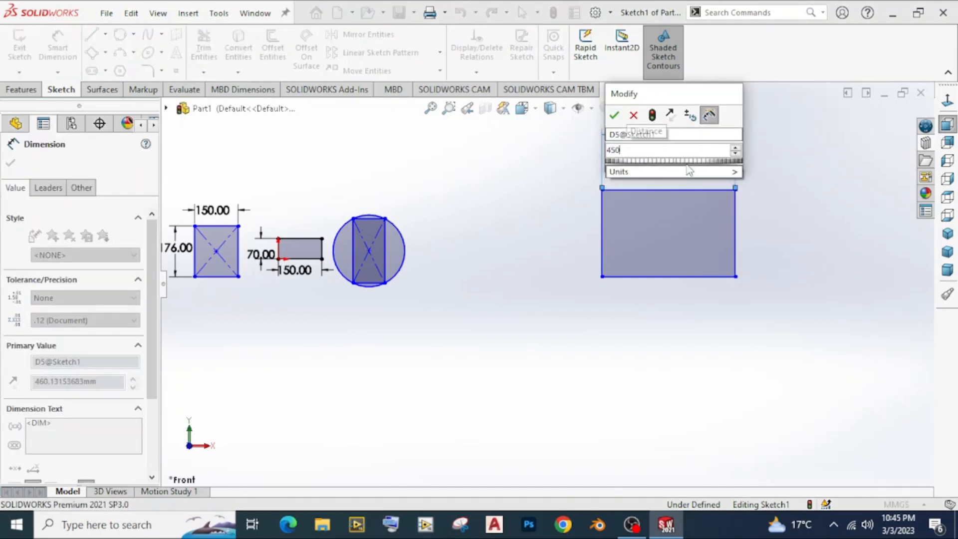
key("Return")
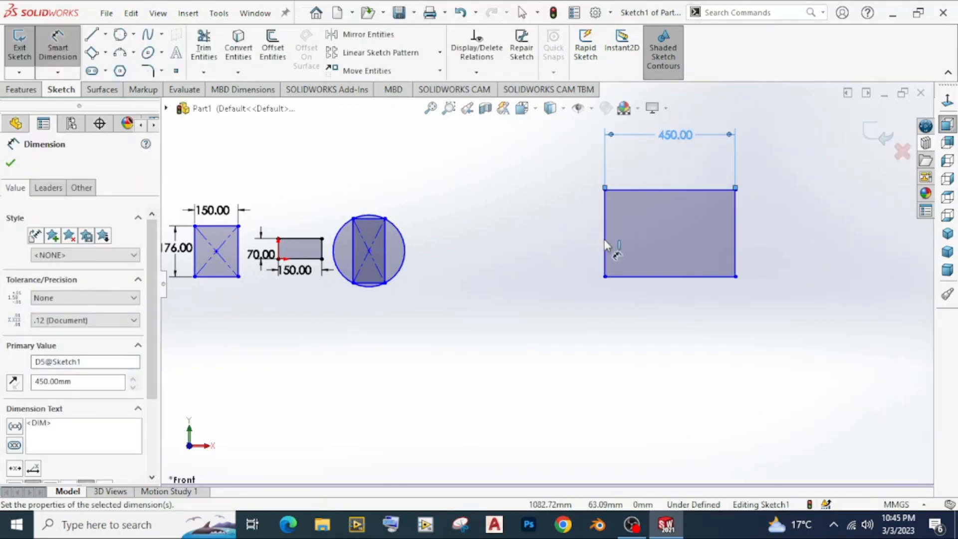
left_click(606, 251)
left_click(555, 266)
type("250")
key("Return")
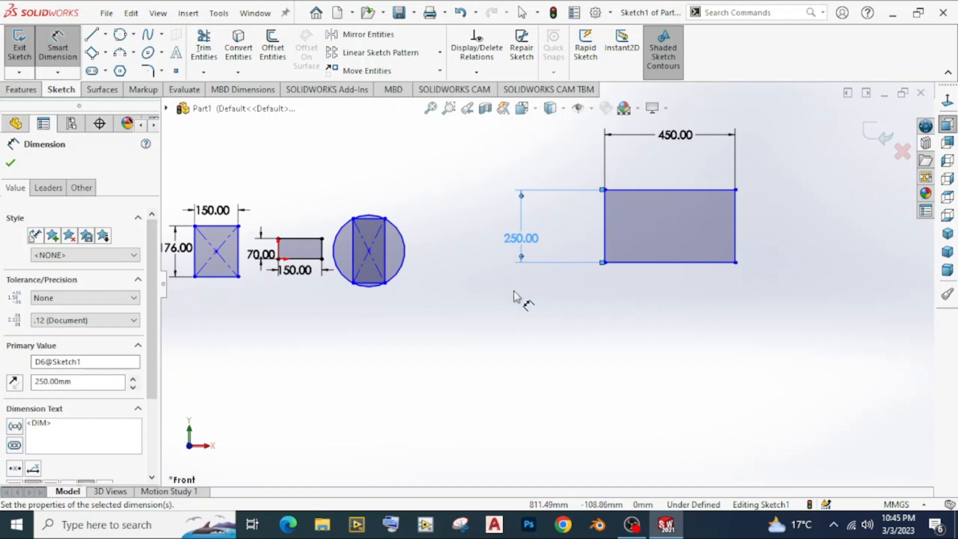
key("Escape")
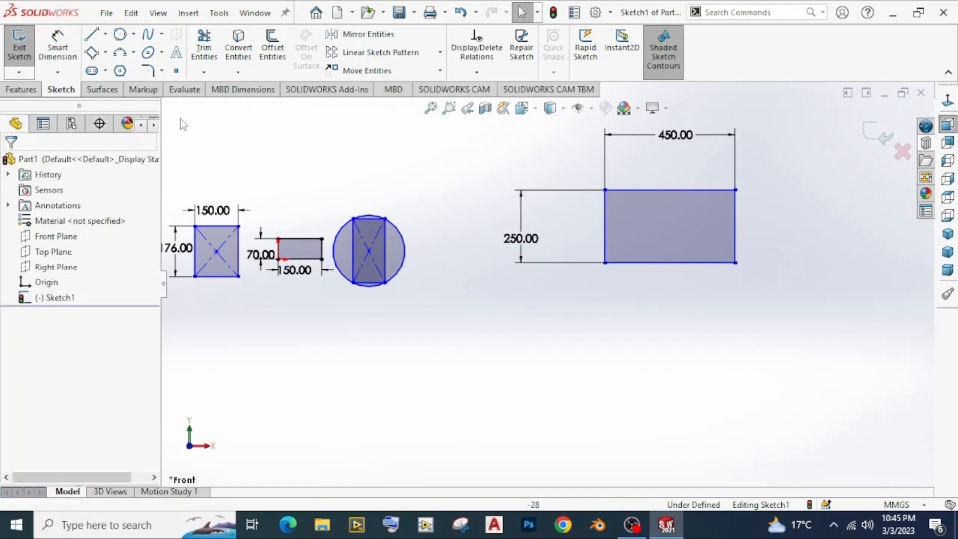
Sketch a horizontal 3 point center rectangle about 1883 mm wide and 569 mm high below the other shapes.
left_click(106, 53)
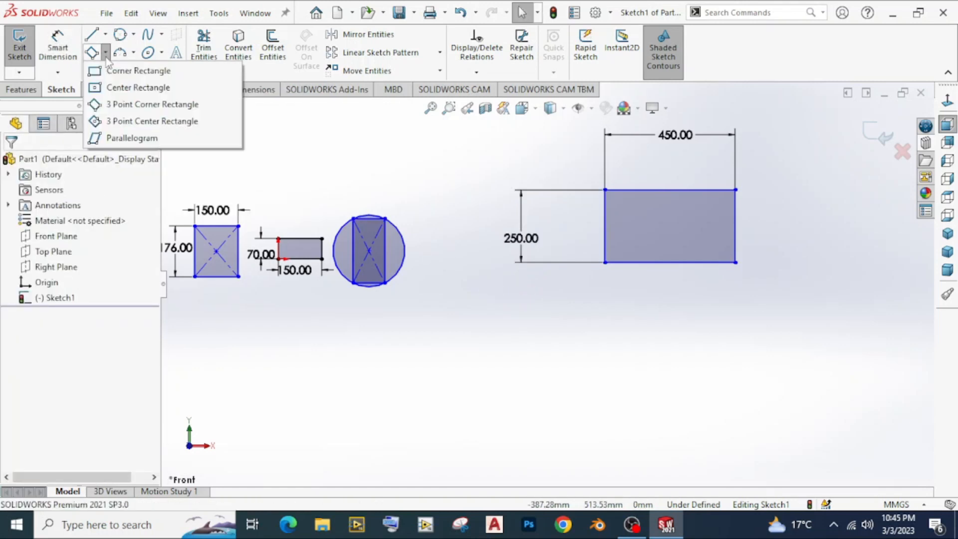
left_click(120, 130)
scroll(580, 395, "up", 3)
left_click(488, 364)
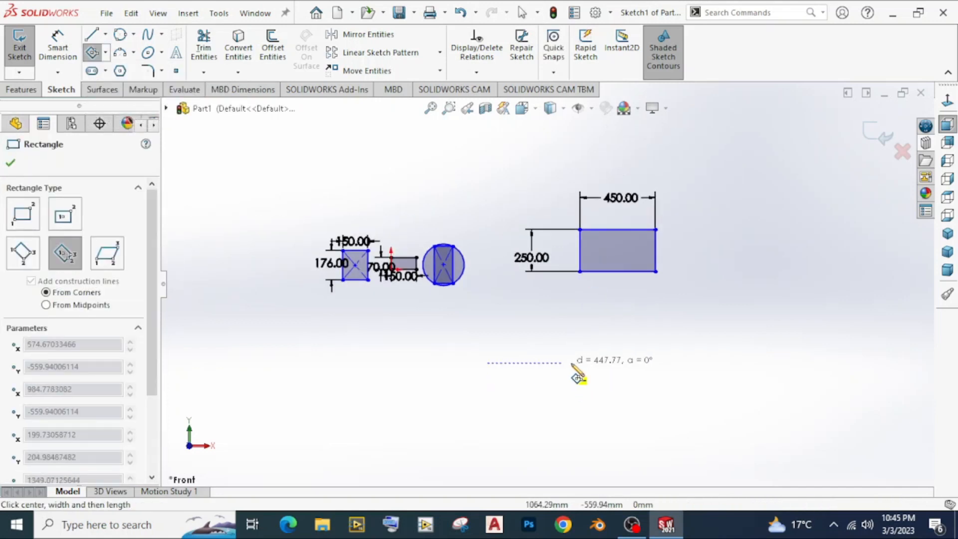
left_click(646, 364)
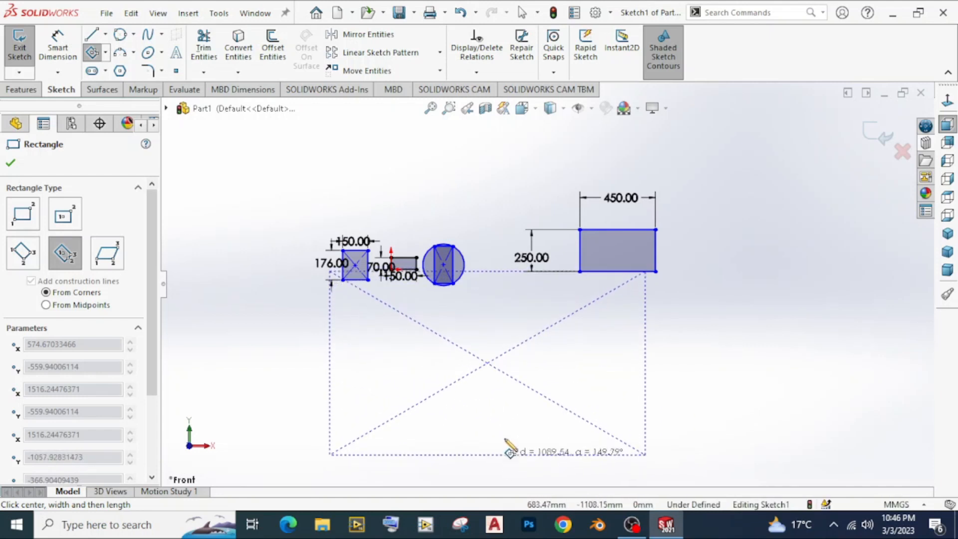
left_click(501, 411)
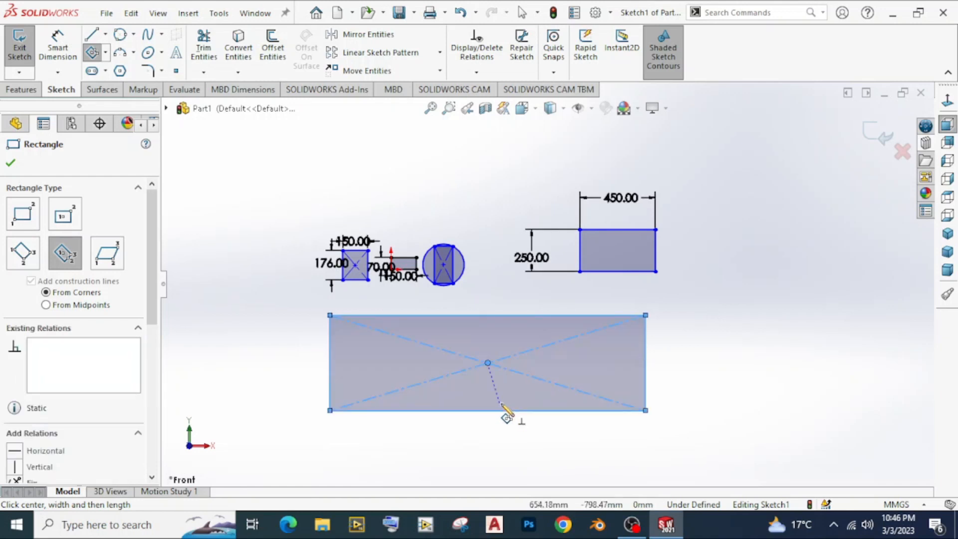
right_click(276, 329)
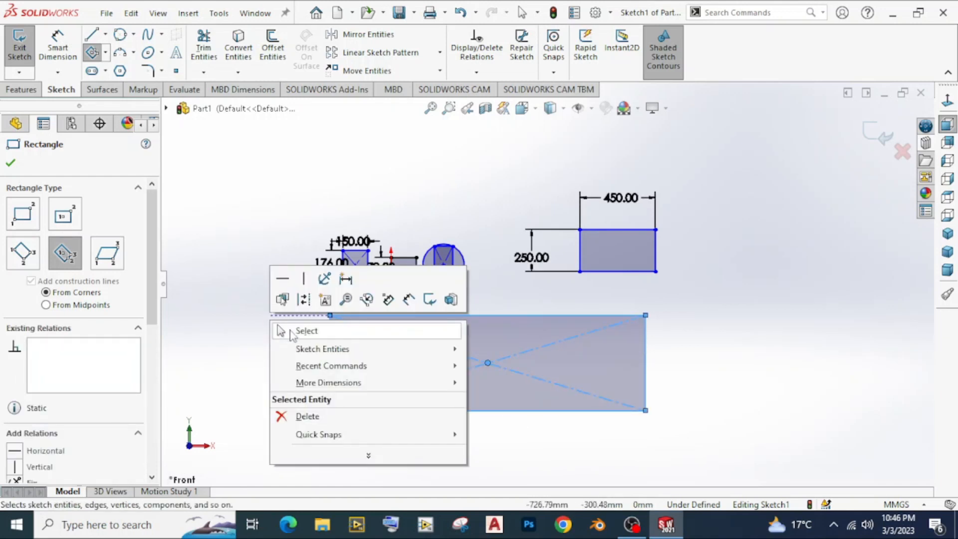
left_click(278, 328)
Dimension the 3 point center rectangle to 180 mm wide and 150 mm high.
left_click(57, 40)
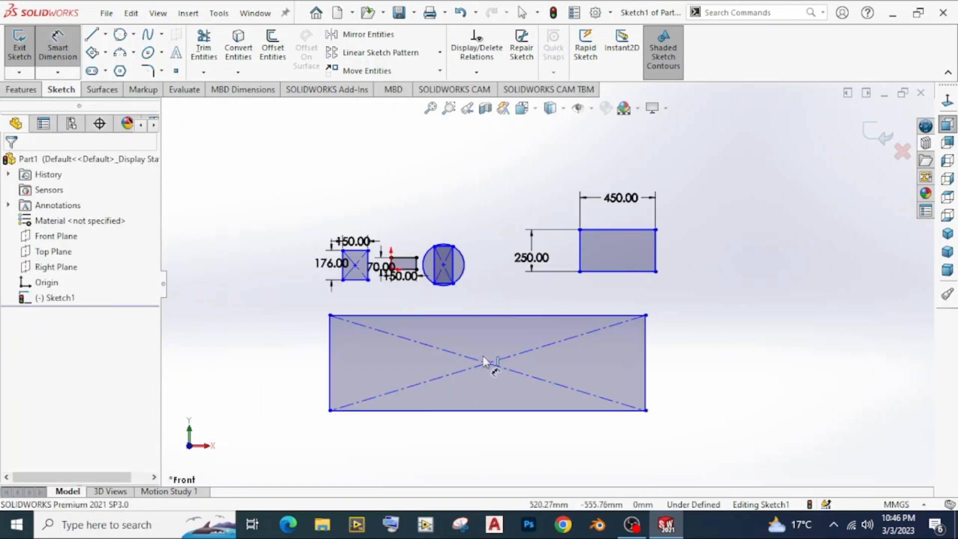
left_click(499, 410)
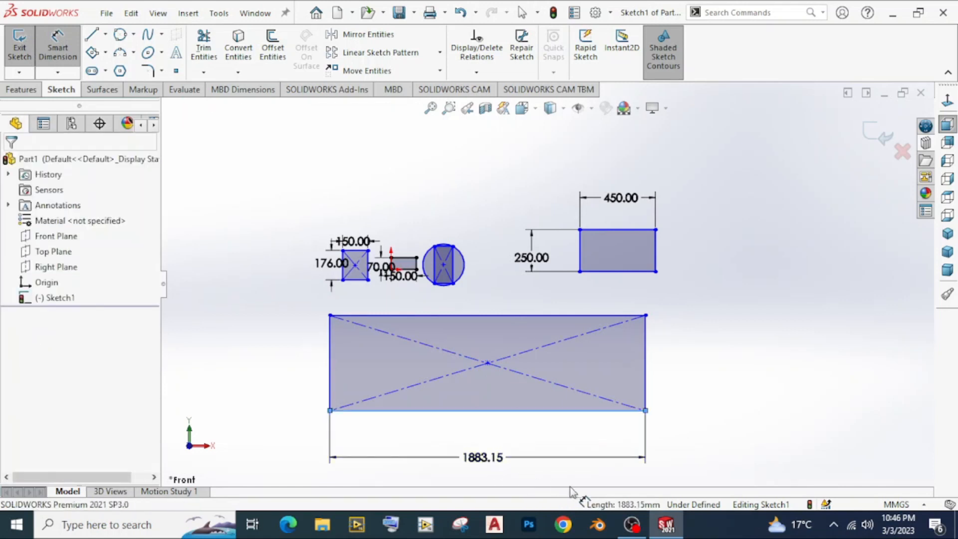
left_click(559, 476)
type("500")
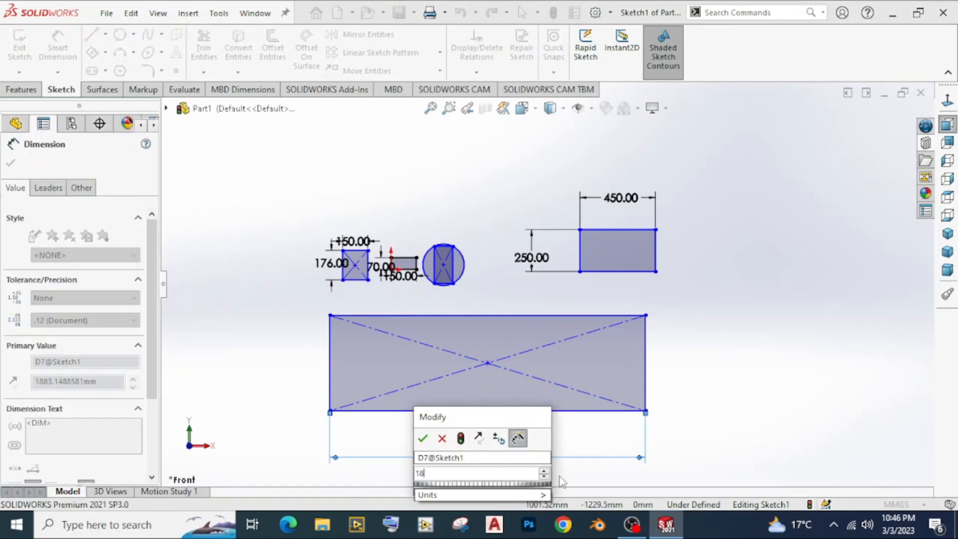
key("Return")
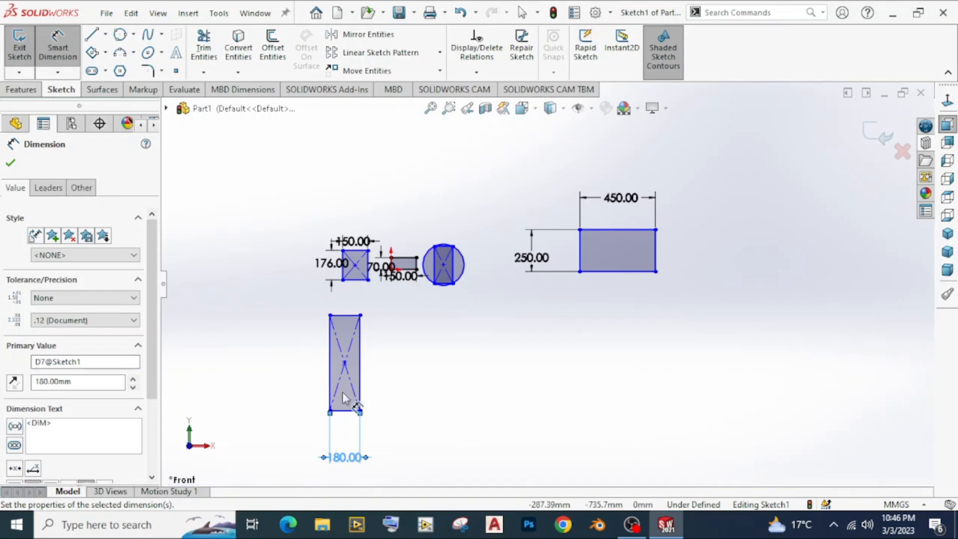
left_click(364, 384)
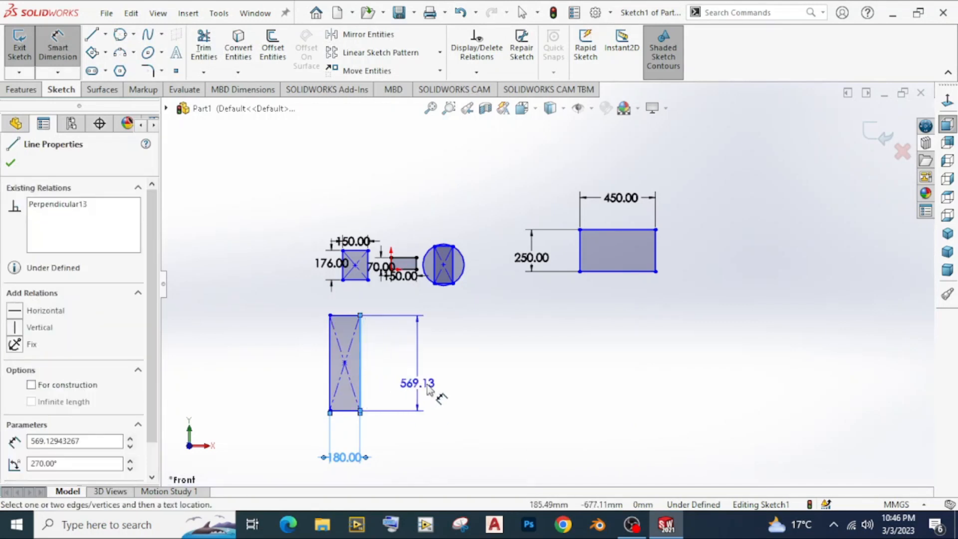
left_click(454, 392)
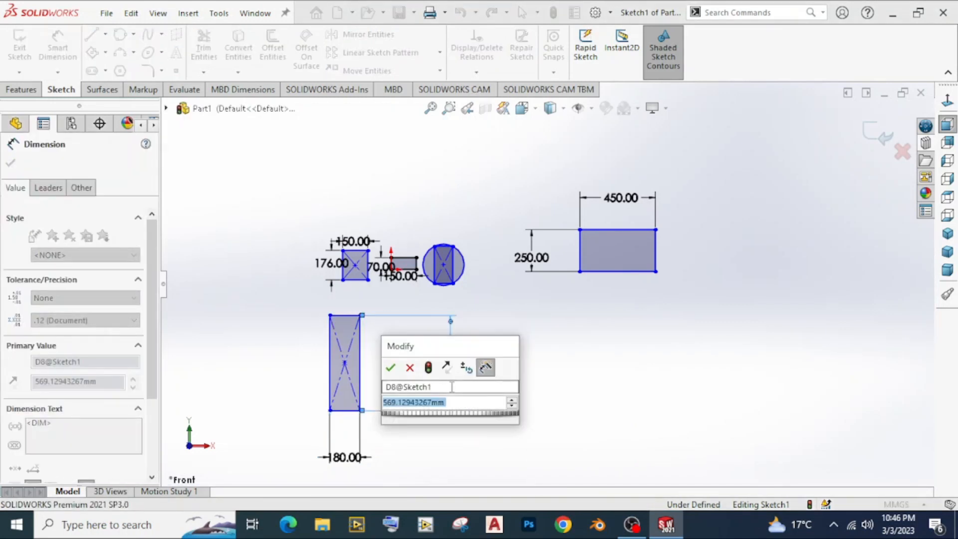
type("150")
key("Return")
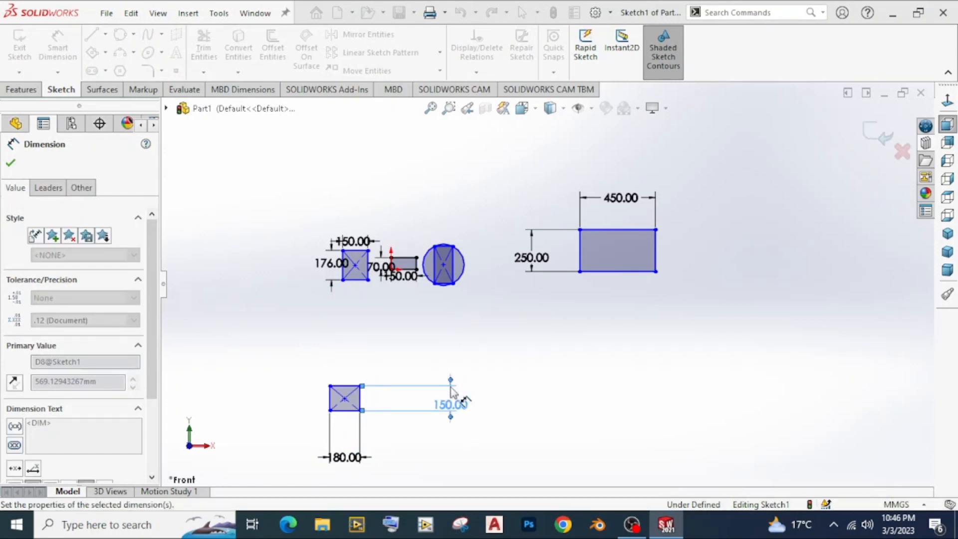
key("z")
scroll(481, 327, "down", 5)
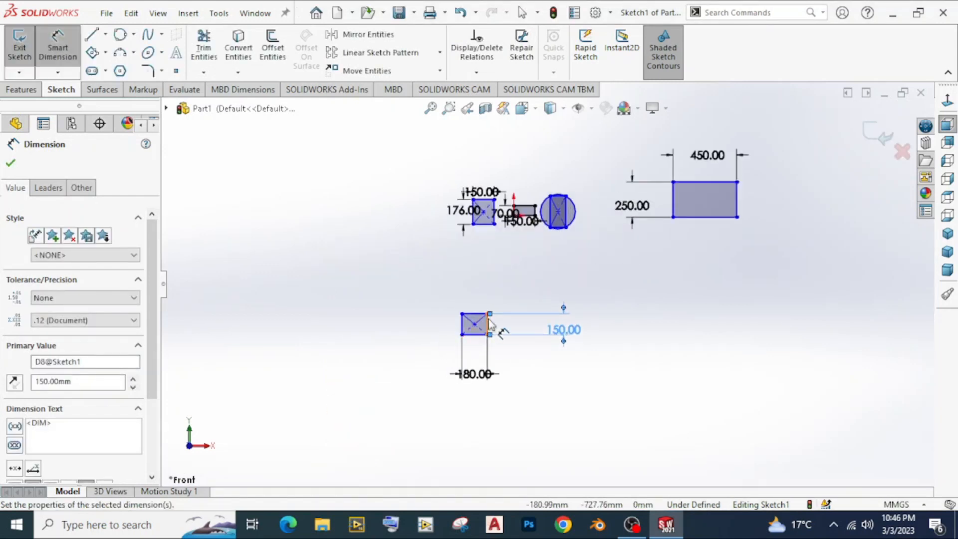
scroll(483, 323, "up", 5)
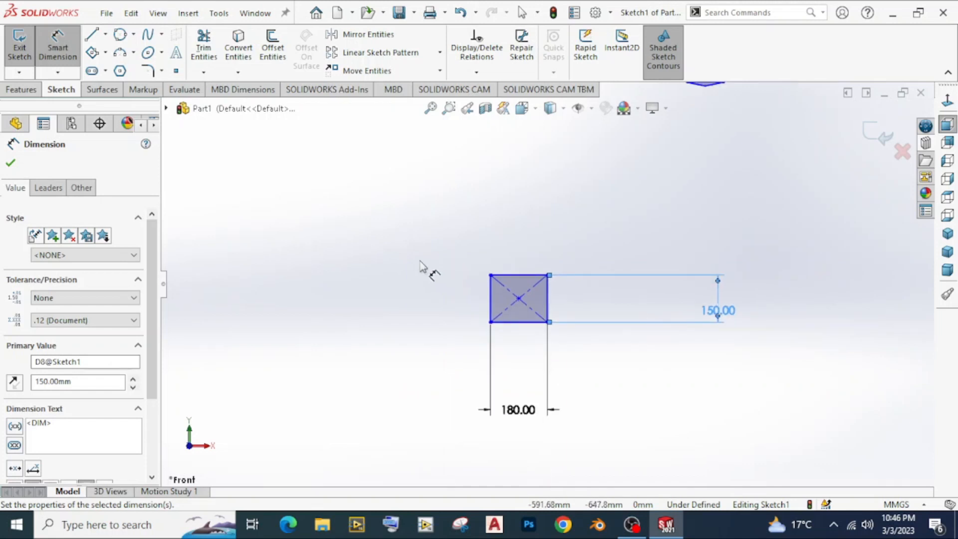
key("Escape")
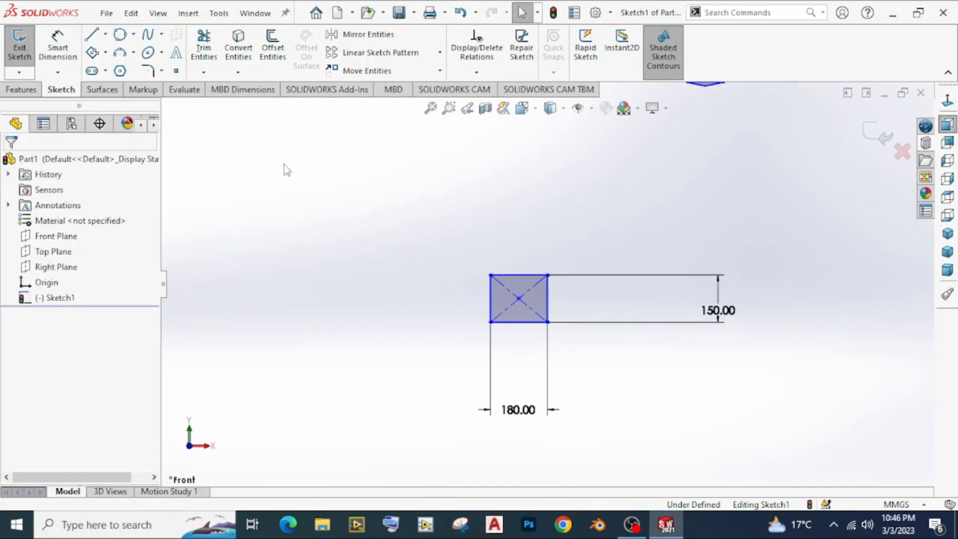
Sketch a parallelogram in the empty area to the left of the other shapes, with vertical sides about 734 mm and sloped sides about 1230 mm long.
left_click(106, 53)
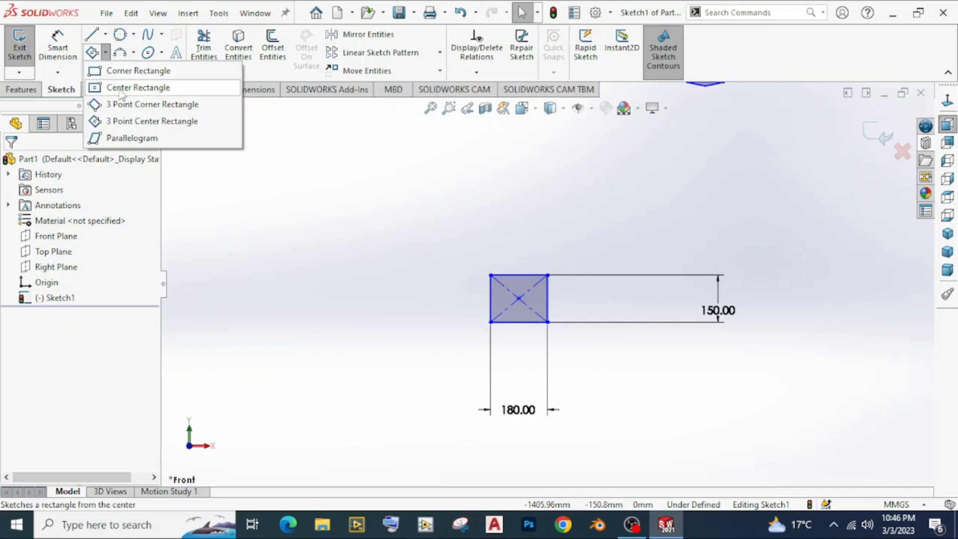
left_click(140, 145)
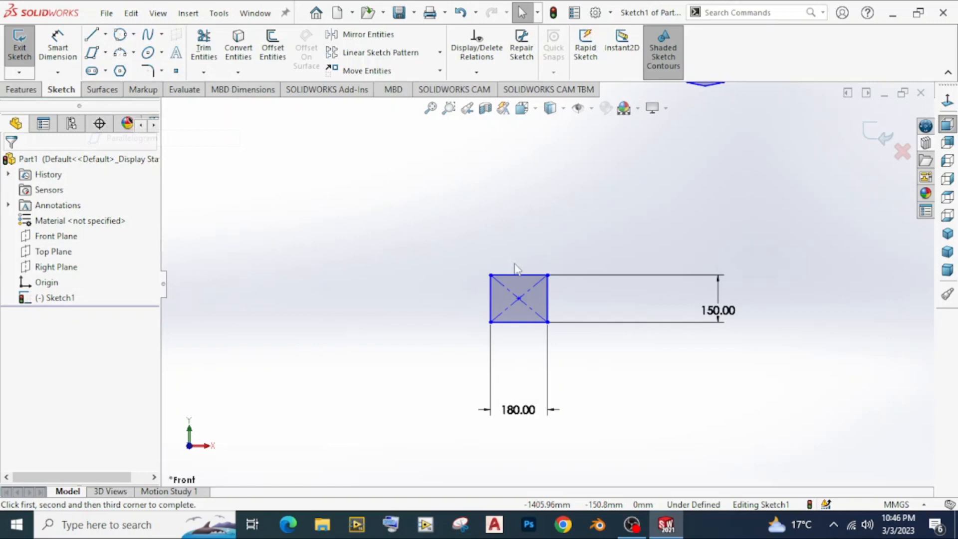
scroll(629, 264, "up", 4)
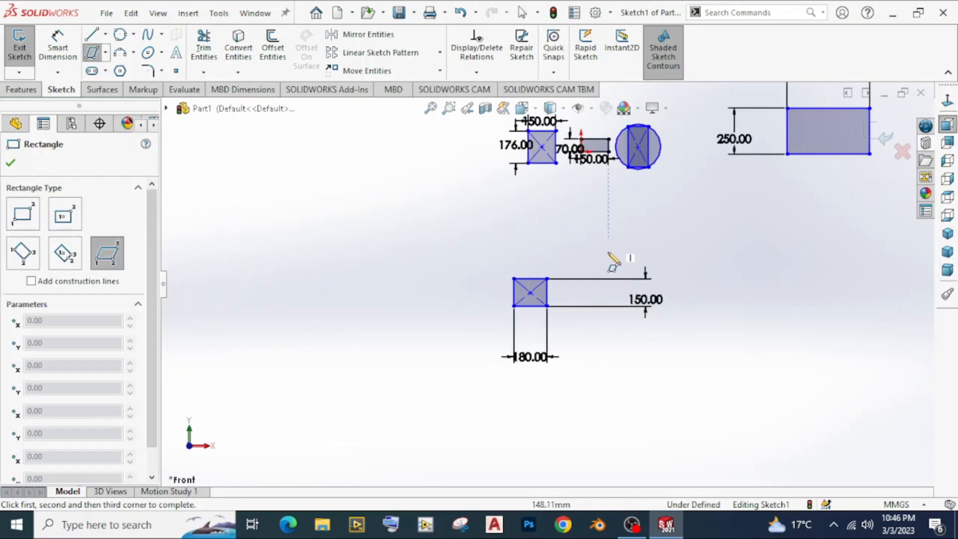
left_click(310, 247)
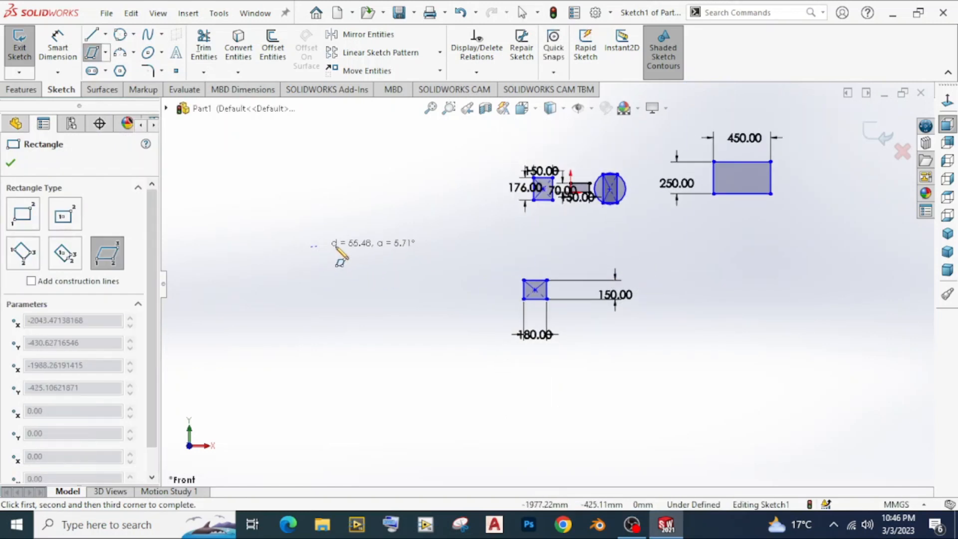
left_click(440, 247)
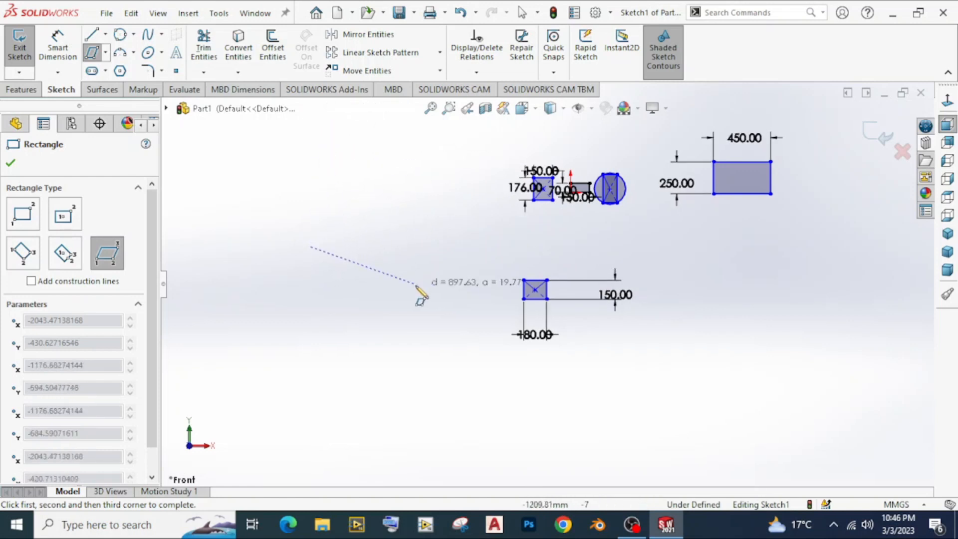
left_click(312, 155)
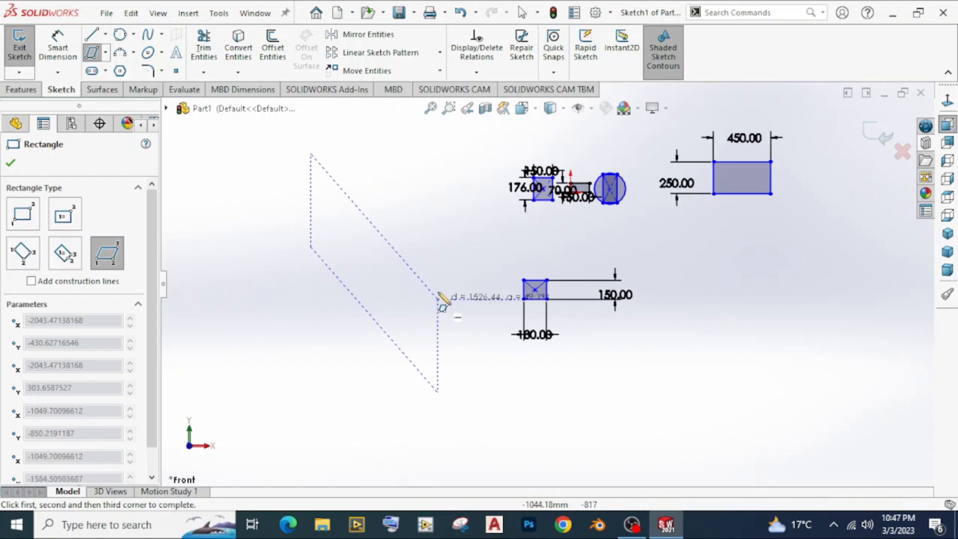
left_click(434, 250)
right_click(327, 329)
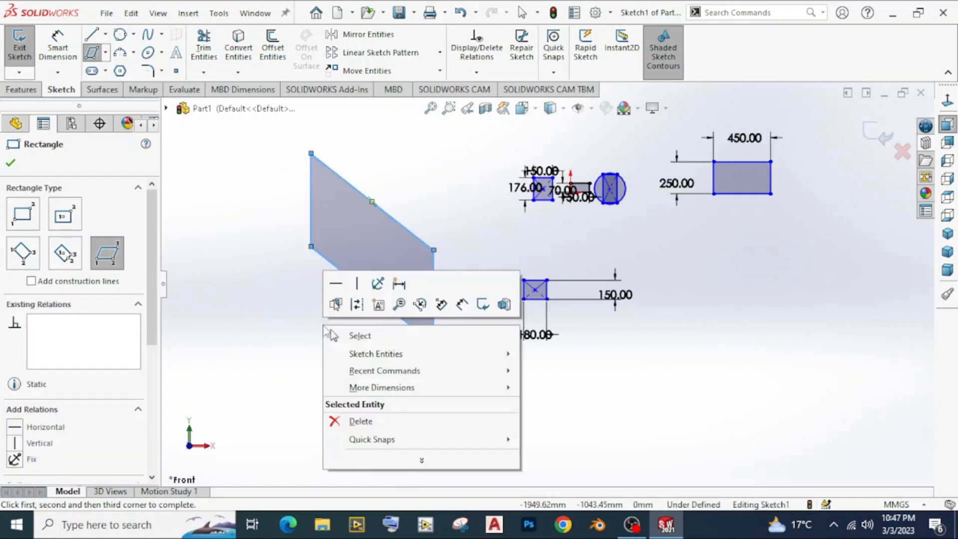
left_click(352, 336)
Dimension the parallelogram's upper sloped side to 100 mm and its right vertical side to 70 mm.
left_click(67, 55)
left_click(379, 210)
left_click(428, 193)
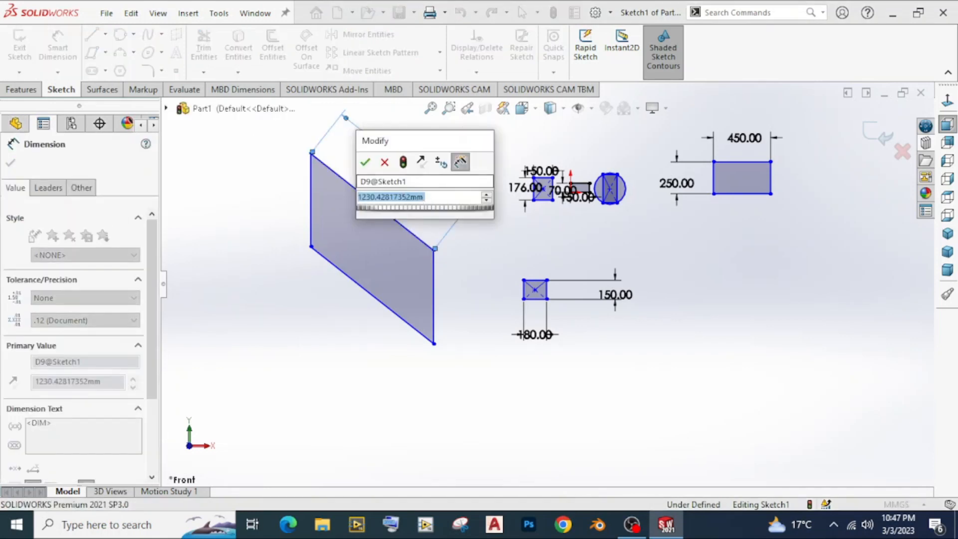
type("100")
key("Return")
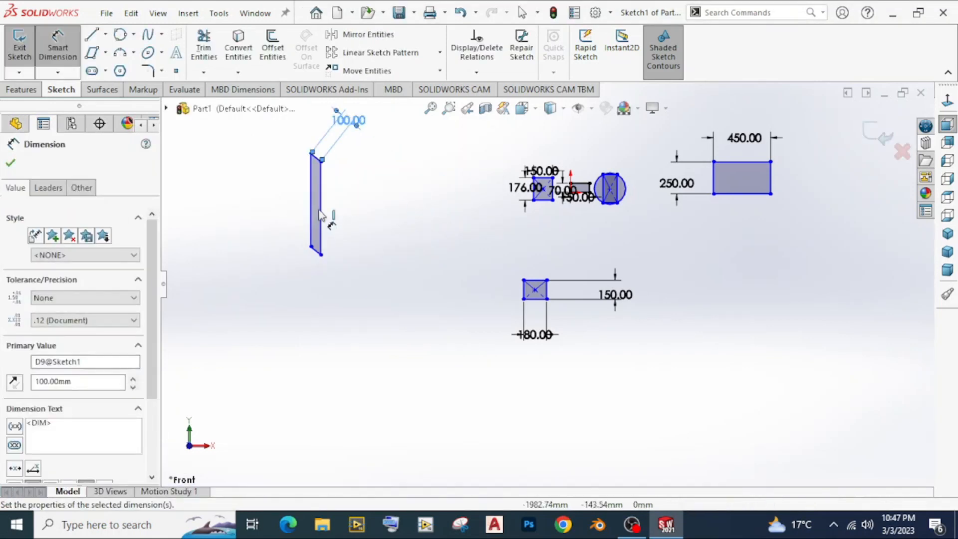
left_click(319, 220)
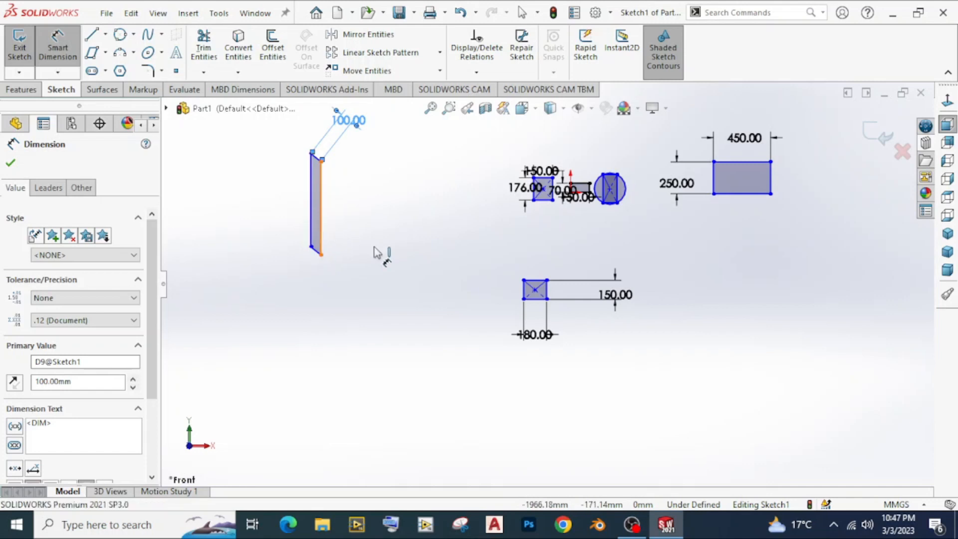
left_click(436, 293)
type("70")
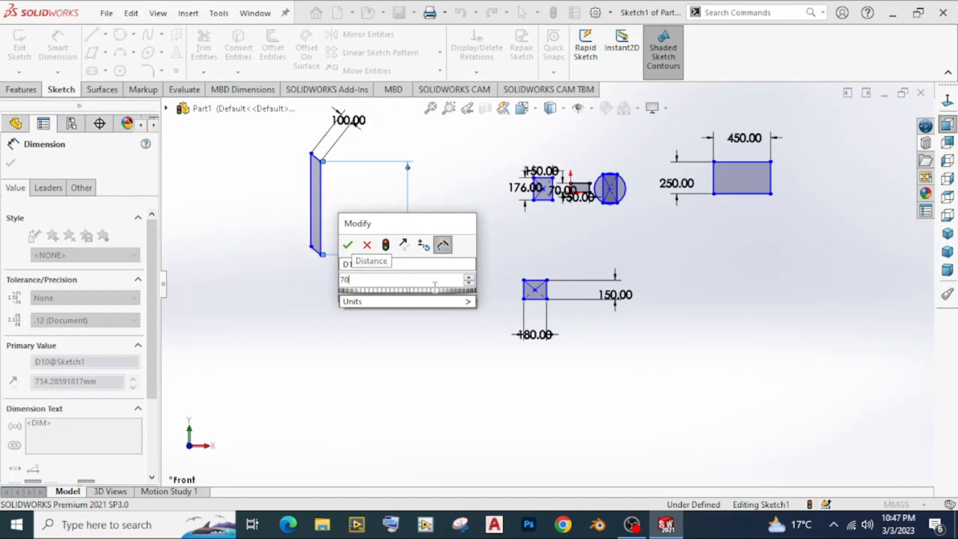
key("Return")
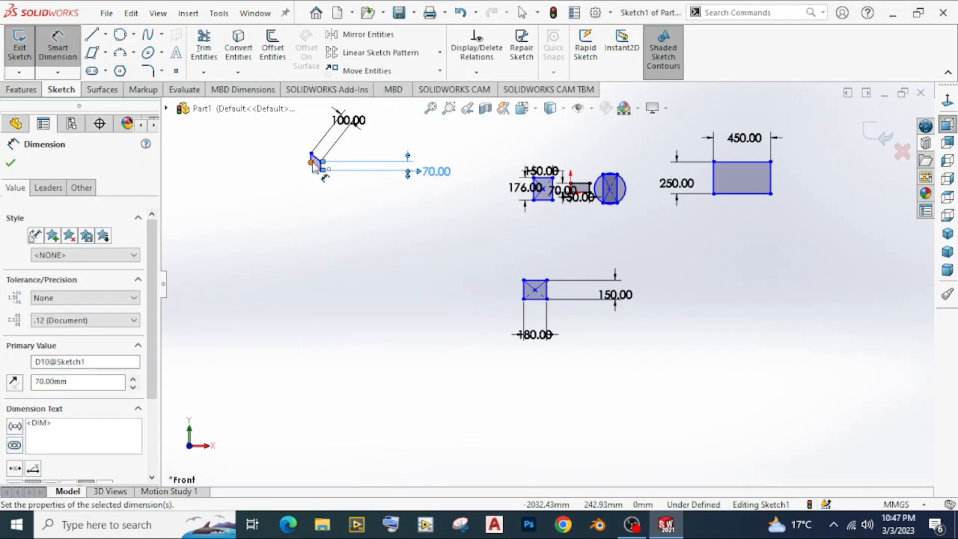
scroll(314, 164, "down", 10)
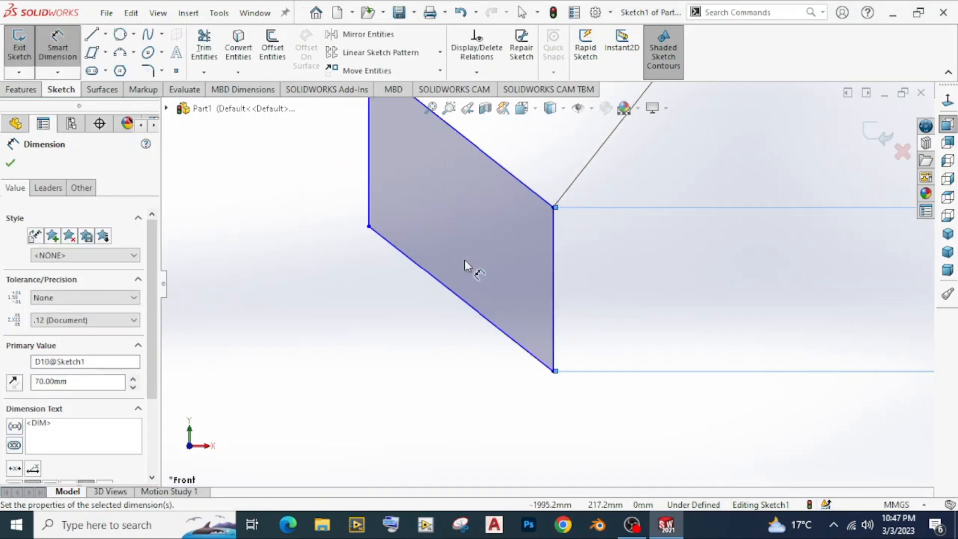
scroll(466, 264, "up", 5)
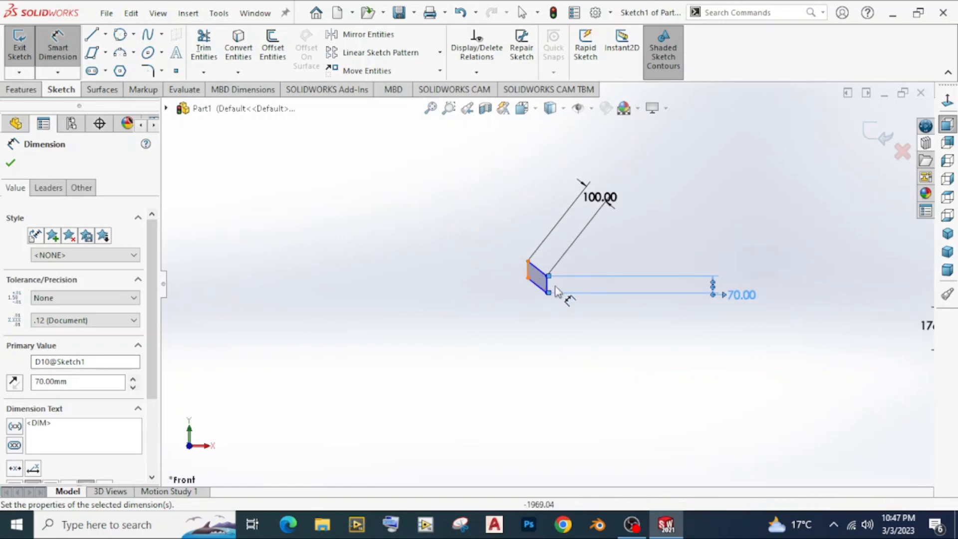
scroll(574, 299, "down", 2)
scroll(579, 302, "up", 6)
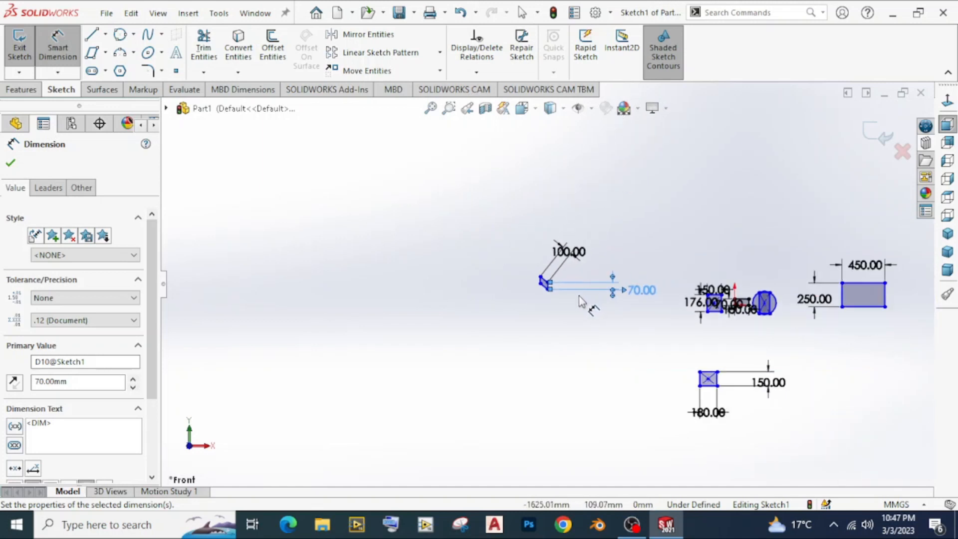
scroll(576, 300, "up", 2)
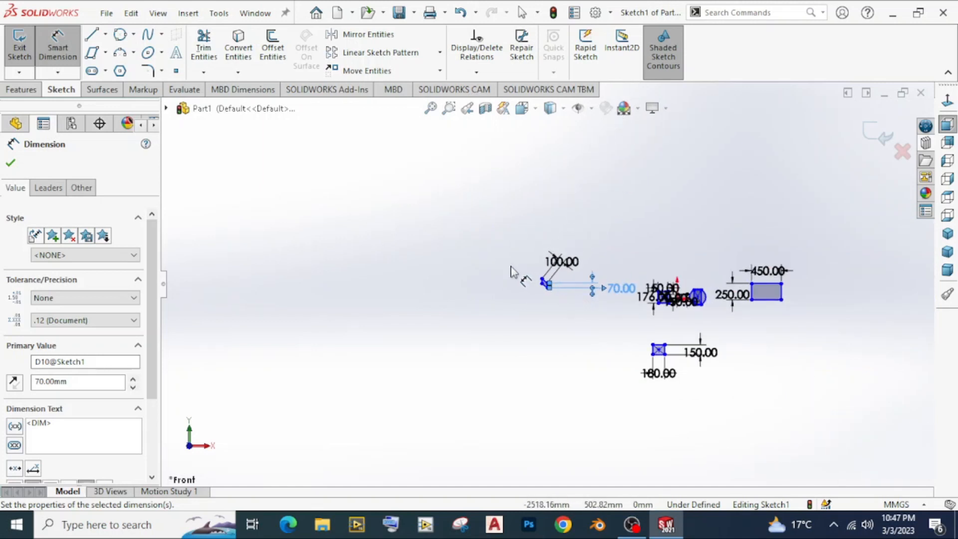
key("Escape")
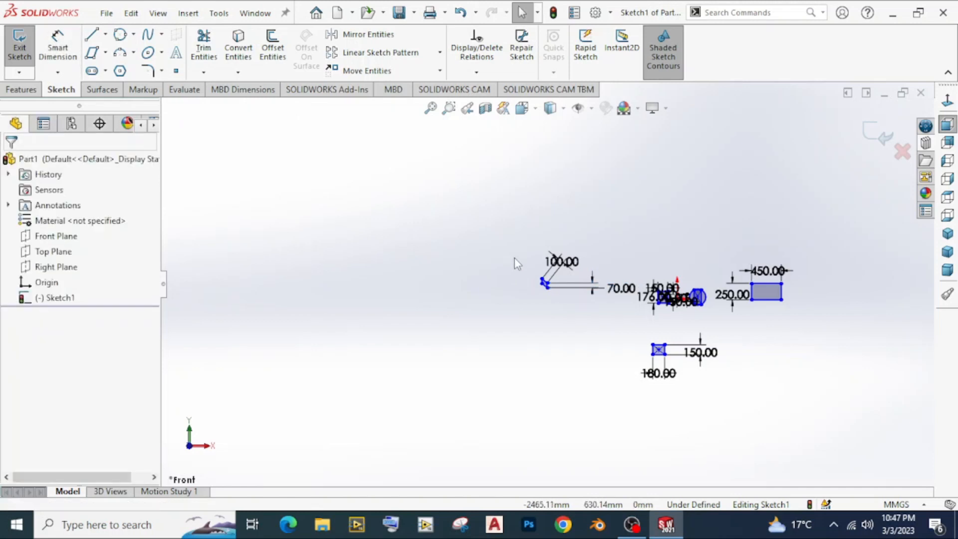